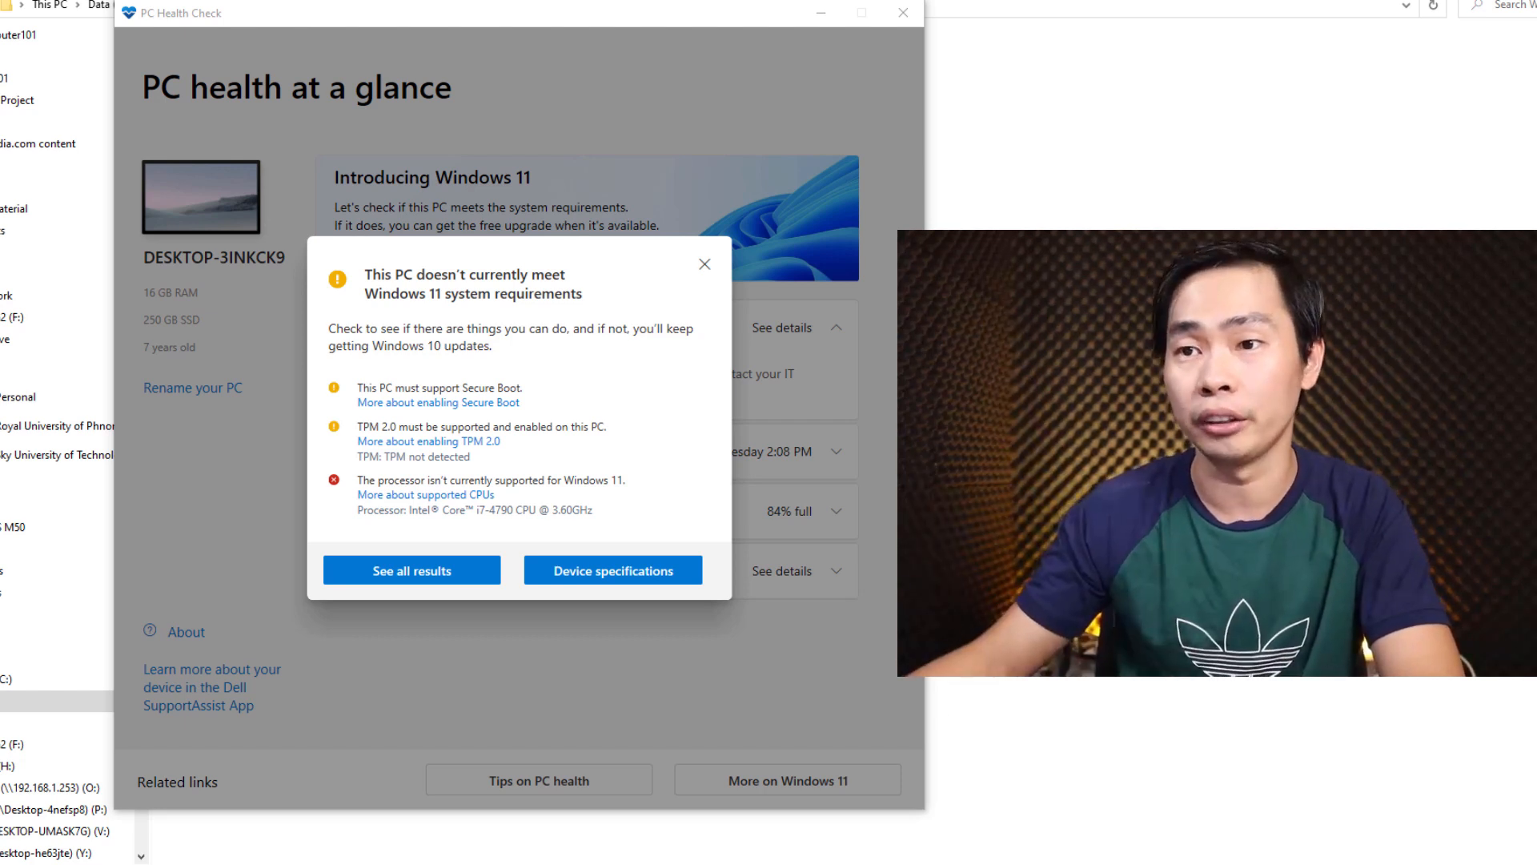
- Rerun the Windows 11 compatibility check, review its results, and close PC Health Check
drag(530, 386, 382, 487)
click(712, 274)
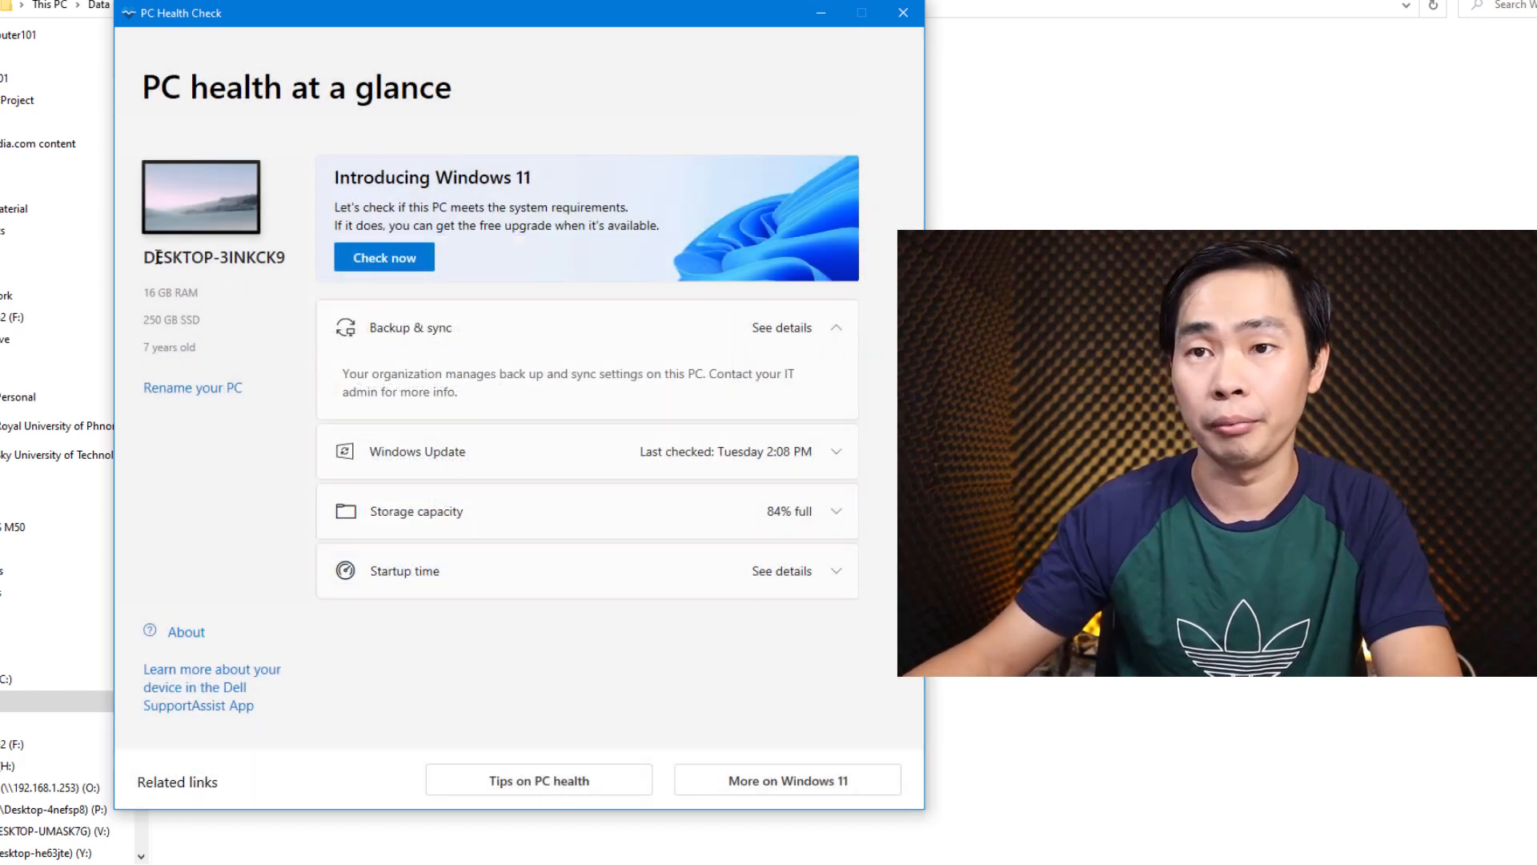
click(412, 274)
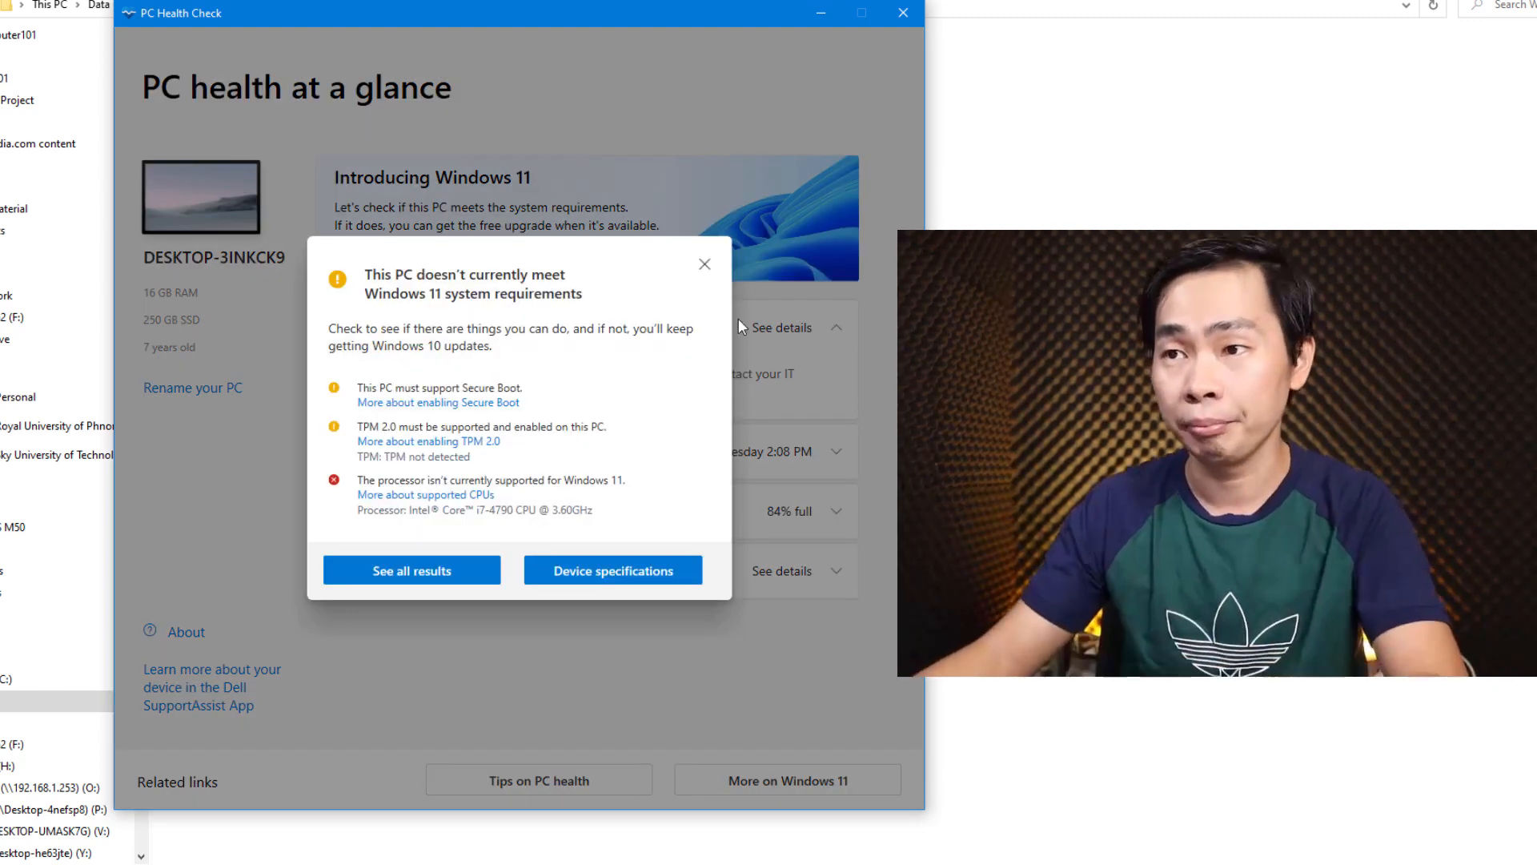
click(705, 264)
click(904, 13)
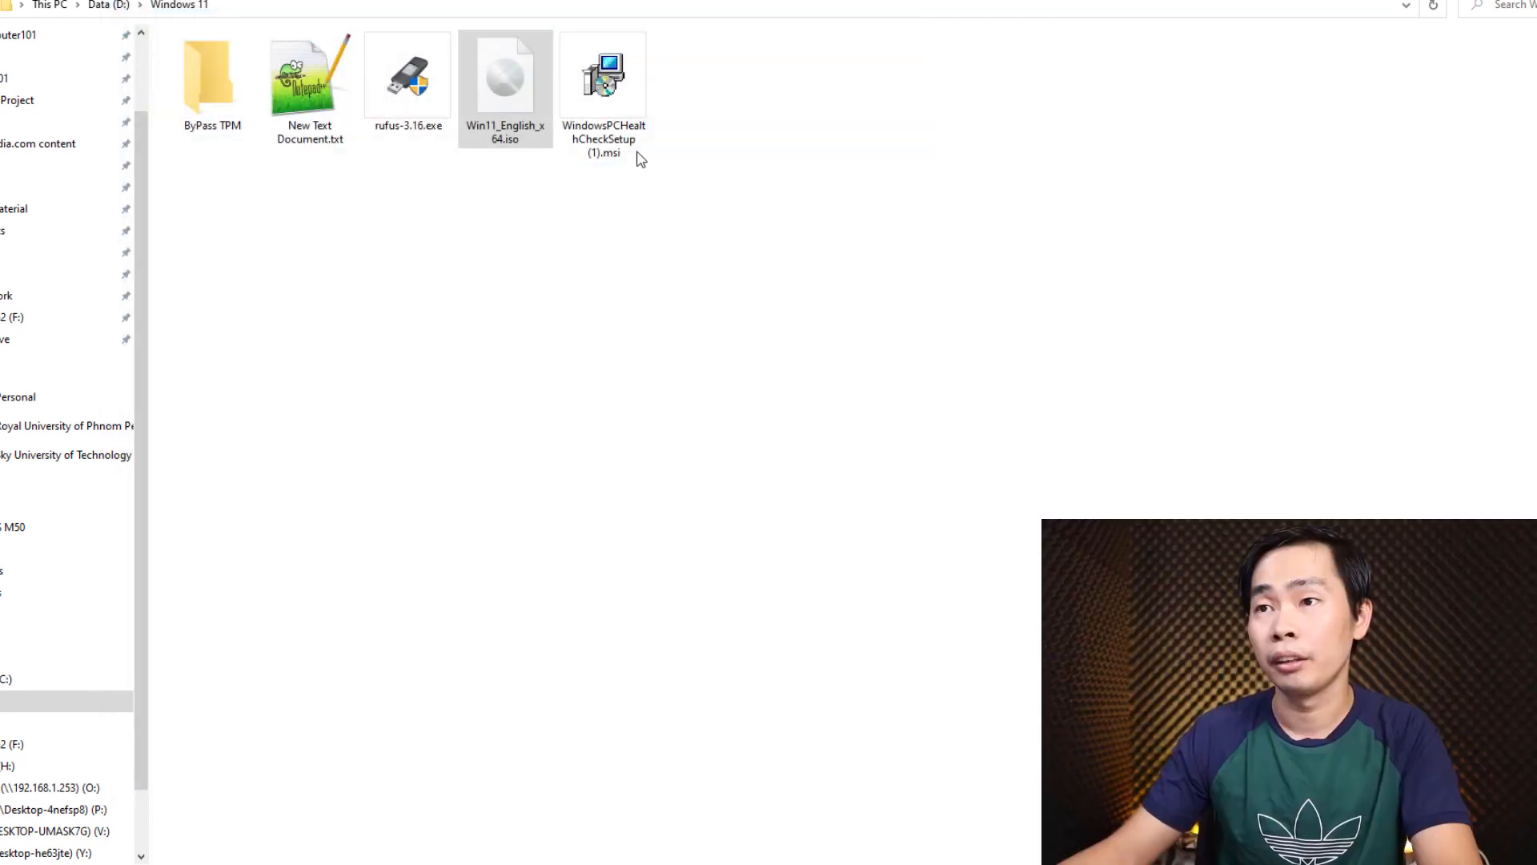
- Mount Win11_English_x64.iso, launch its setup.exe, and proceed to the installer's system requirements check
click(480, 113)
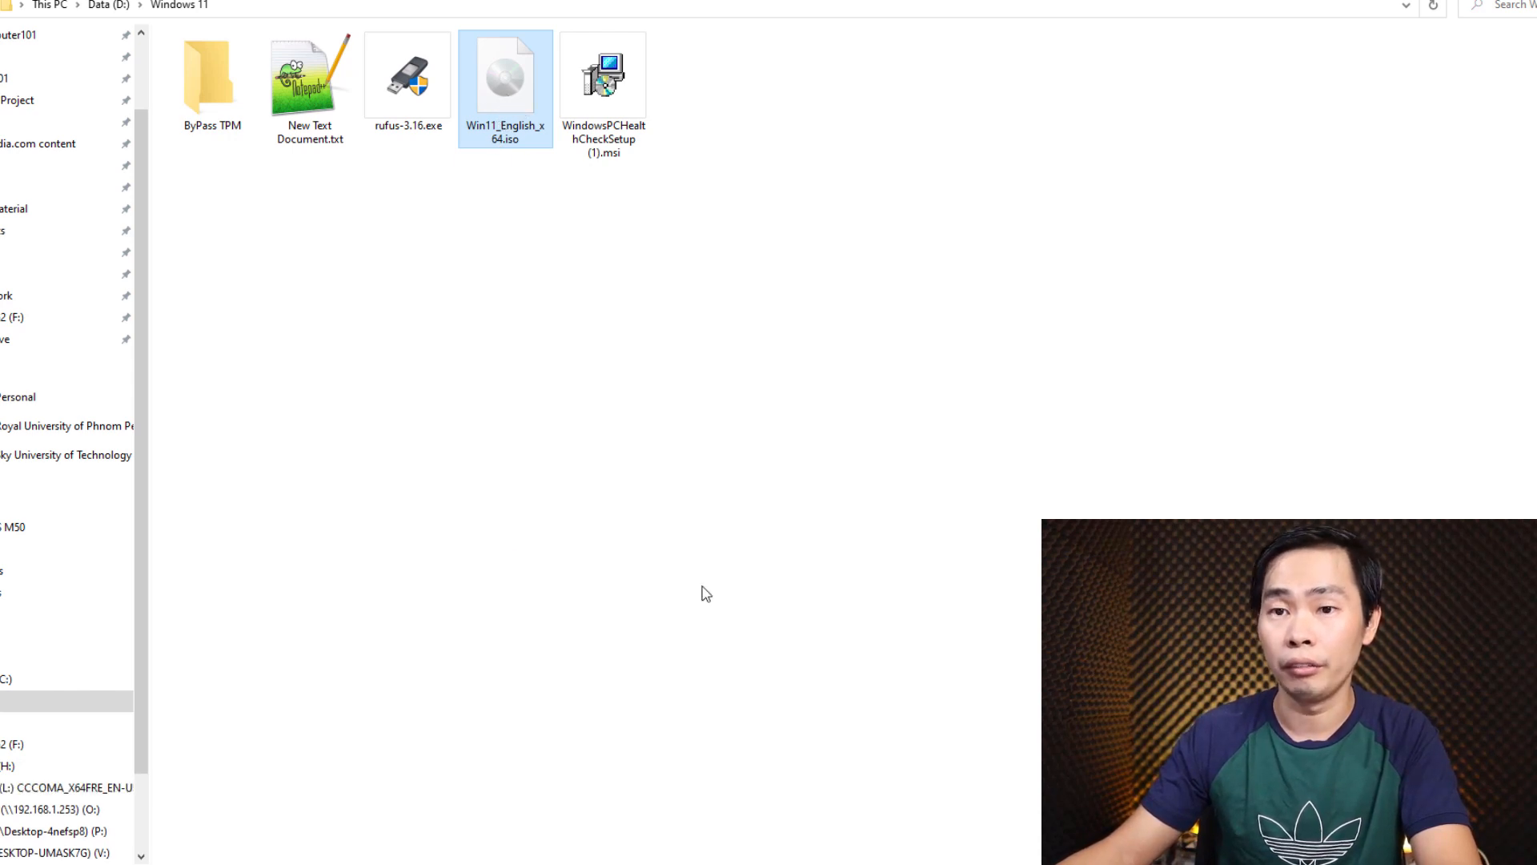
click(897, 112)
double_click(897, 112)
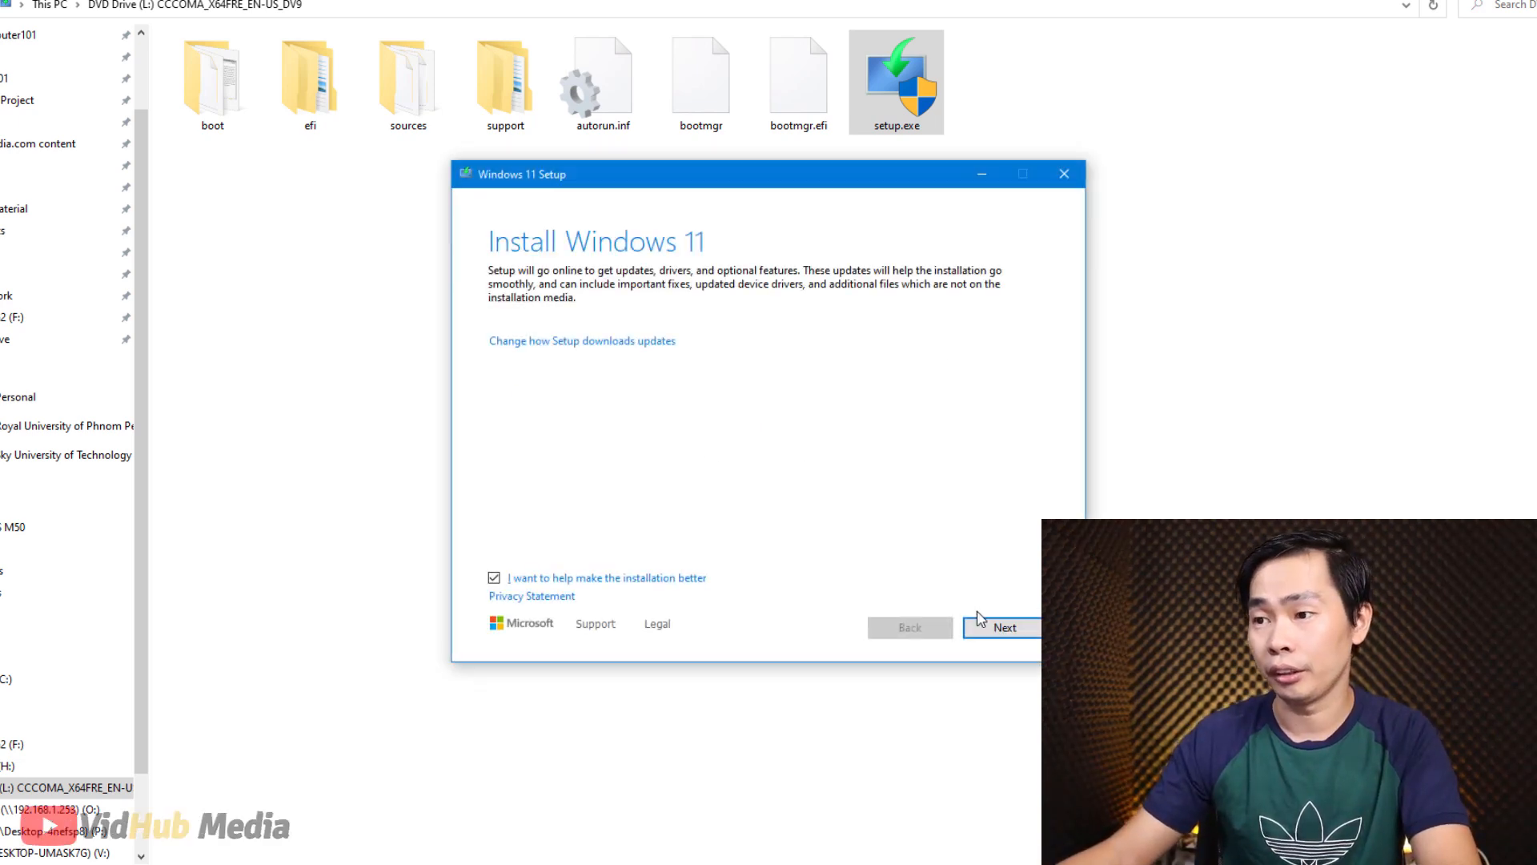
click(998, 627)
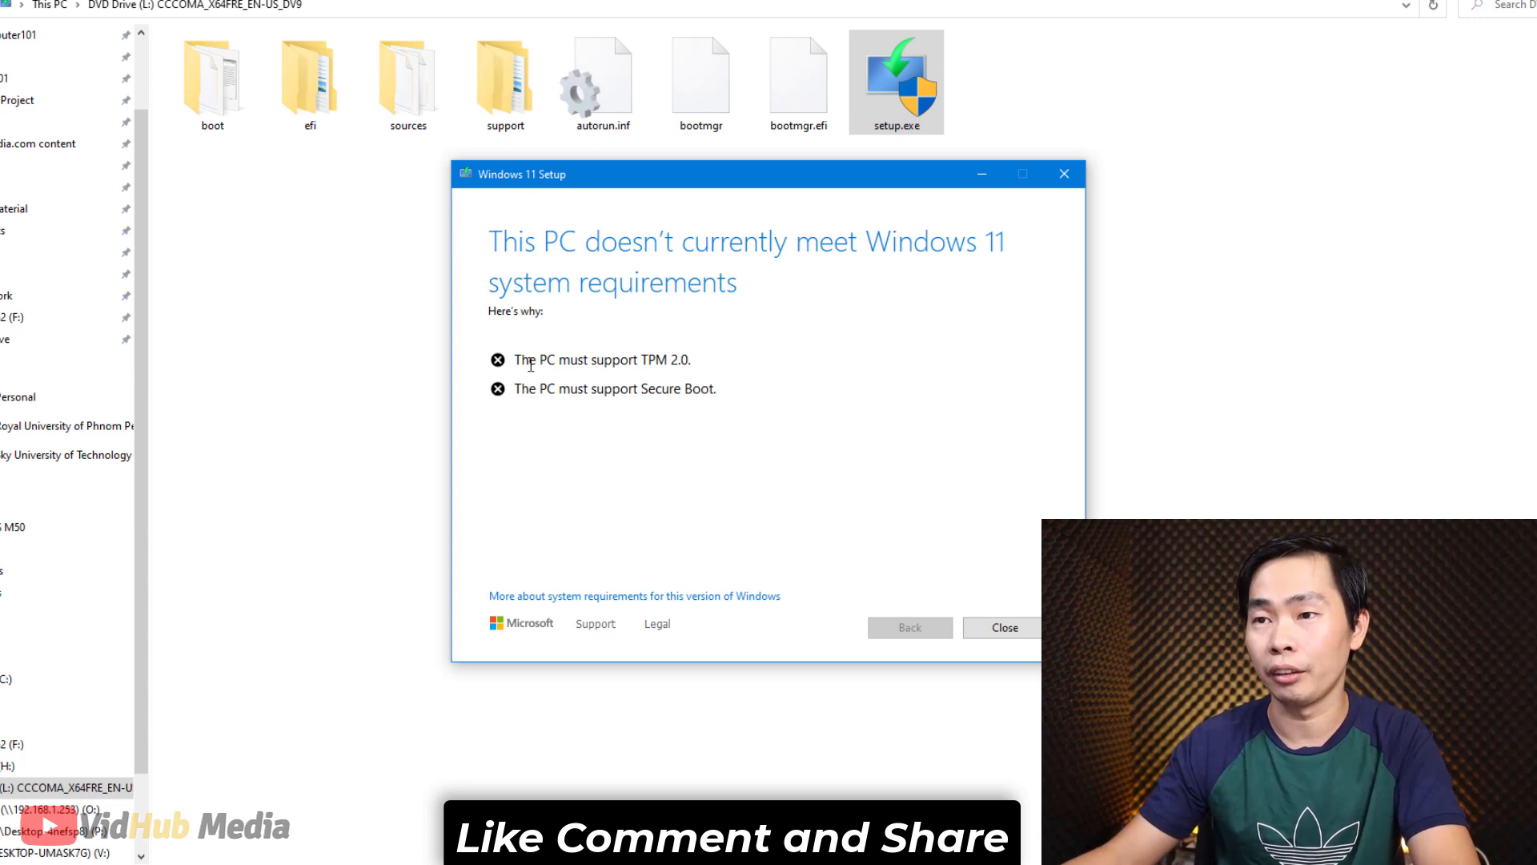
- Review the TPM 2.0 and Secure Boot requirements listed in Windows 11 Setup, and close the installer
drag(531, 364, 673, 360)
drag(532, 394, 727, 383)
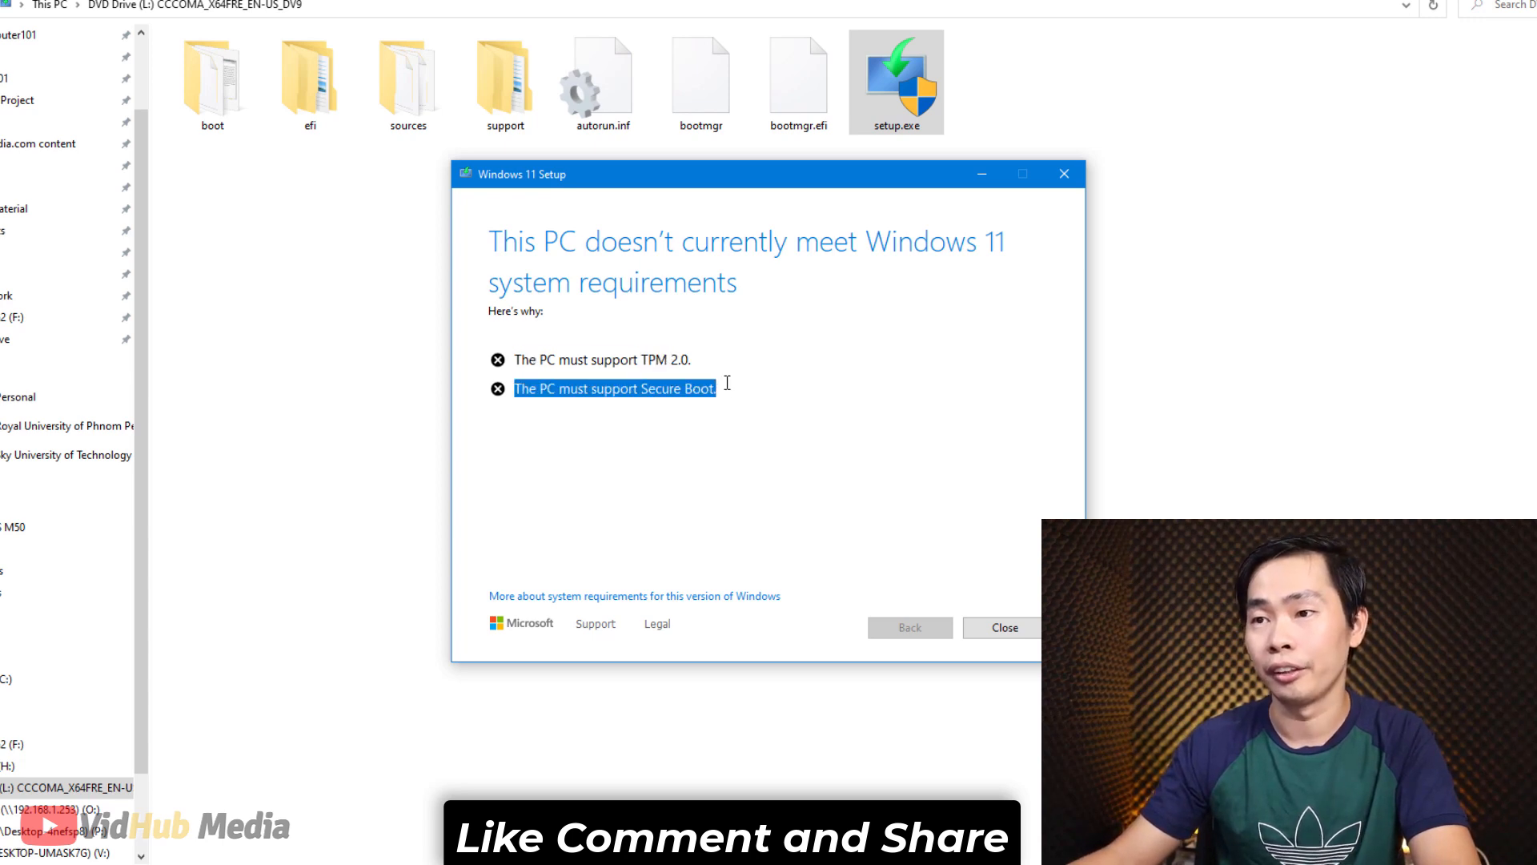
drag(562, 361, 699, 350)
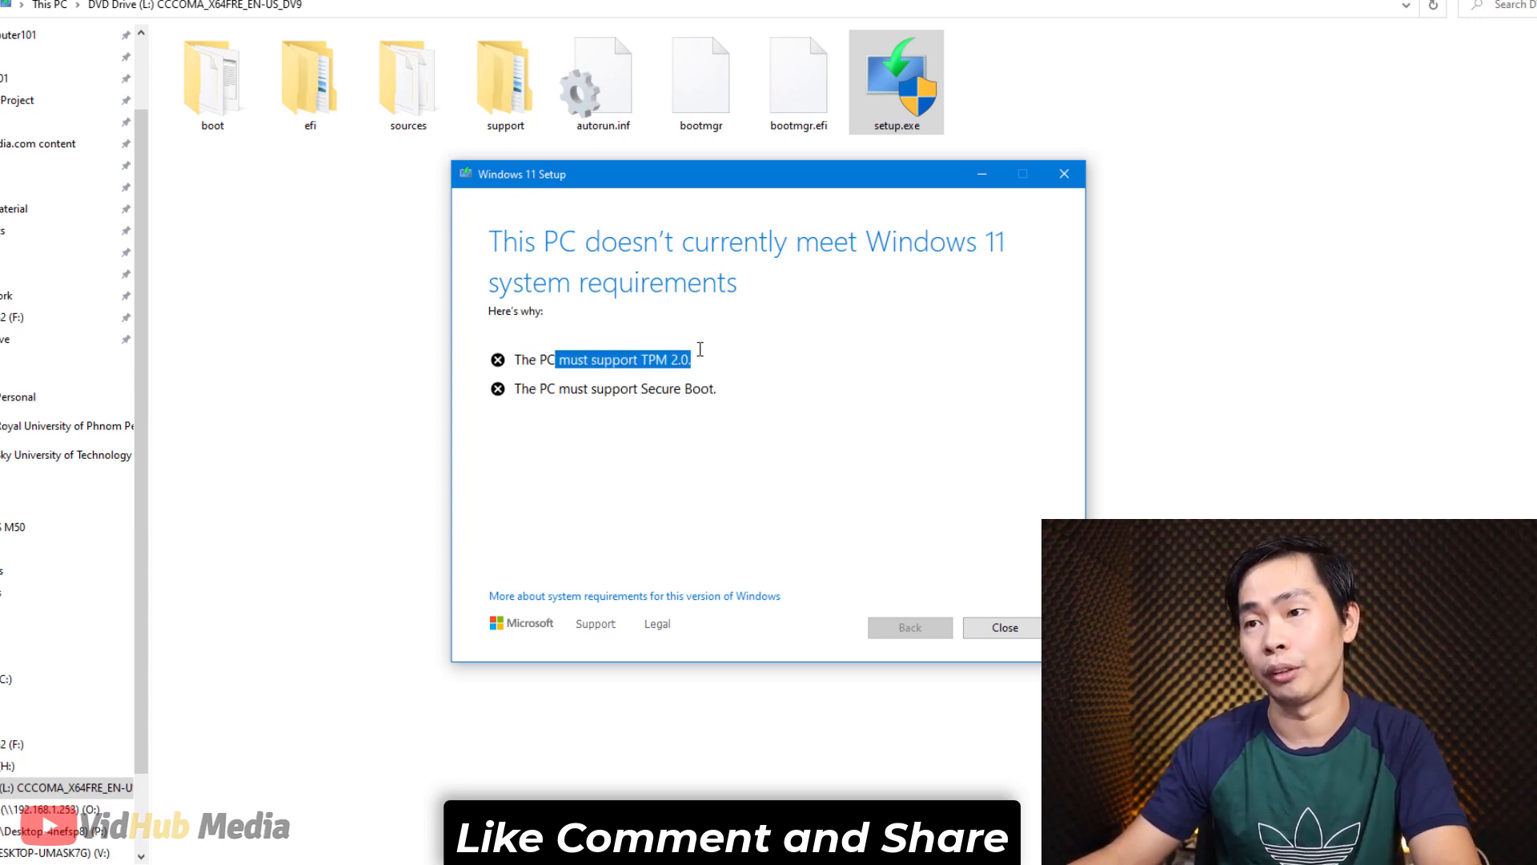
drag(545, 391, 727, 389)
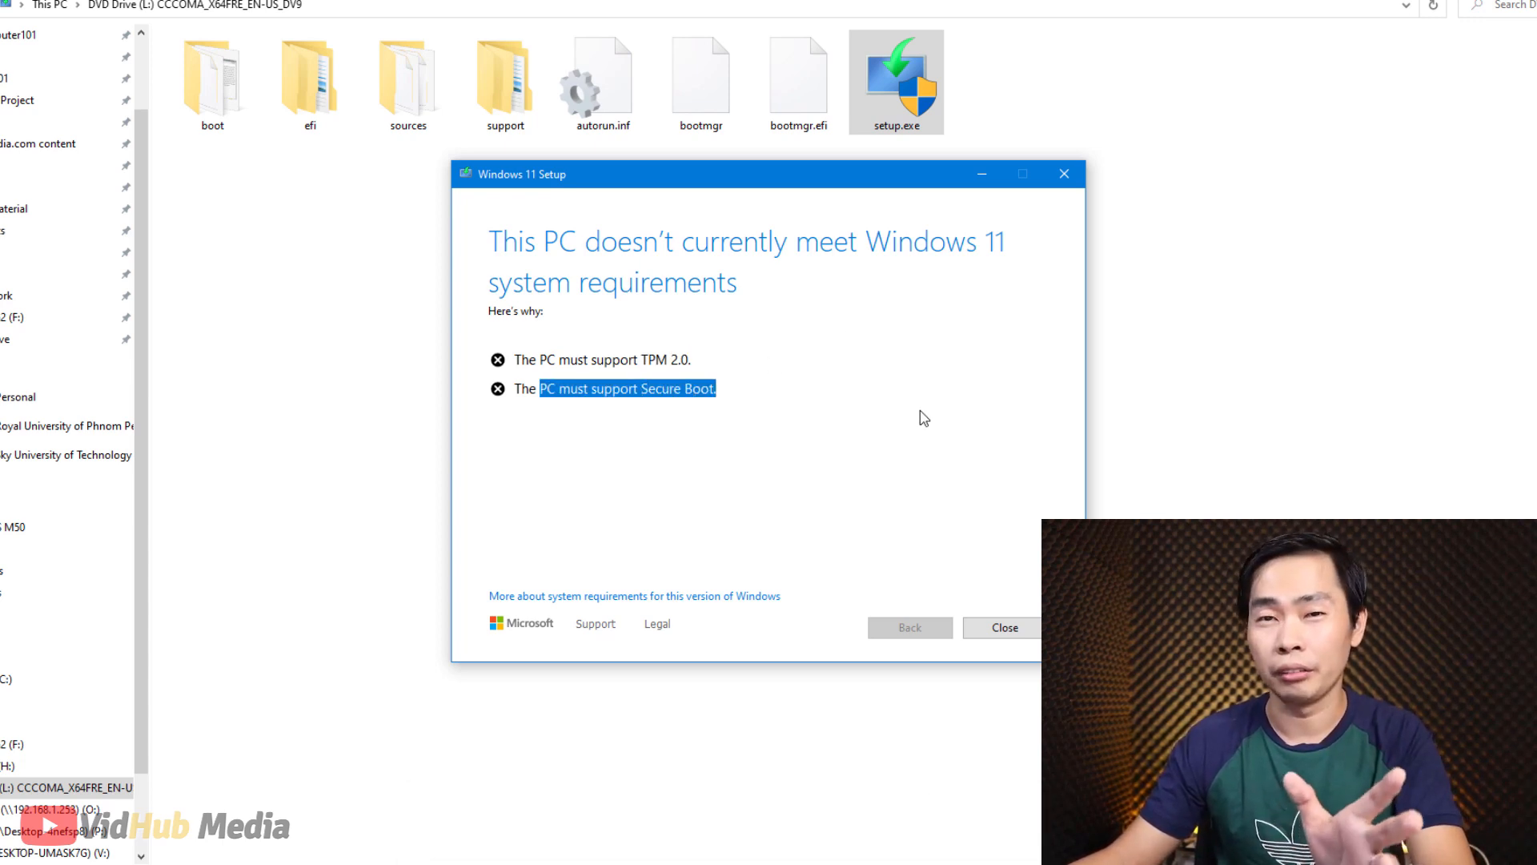
click(1008, 635)
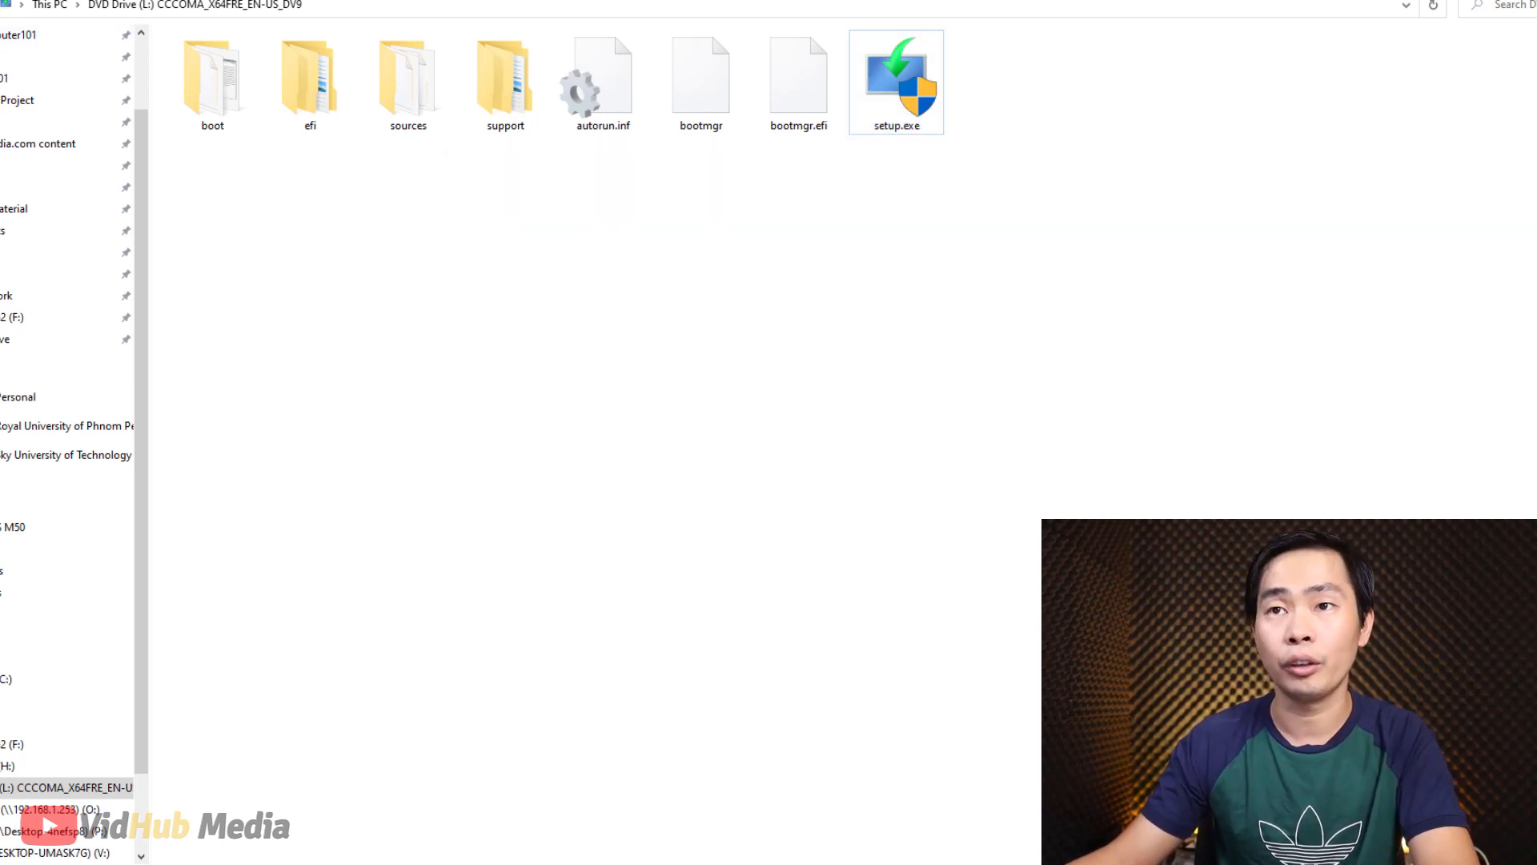
- Return to the Windows 11 folder and extract Win11_English_x64.iso with 7-Zip into its own Win11_English_x64 folder
key(alt+Left)
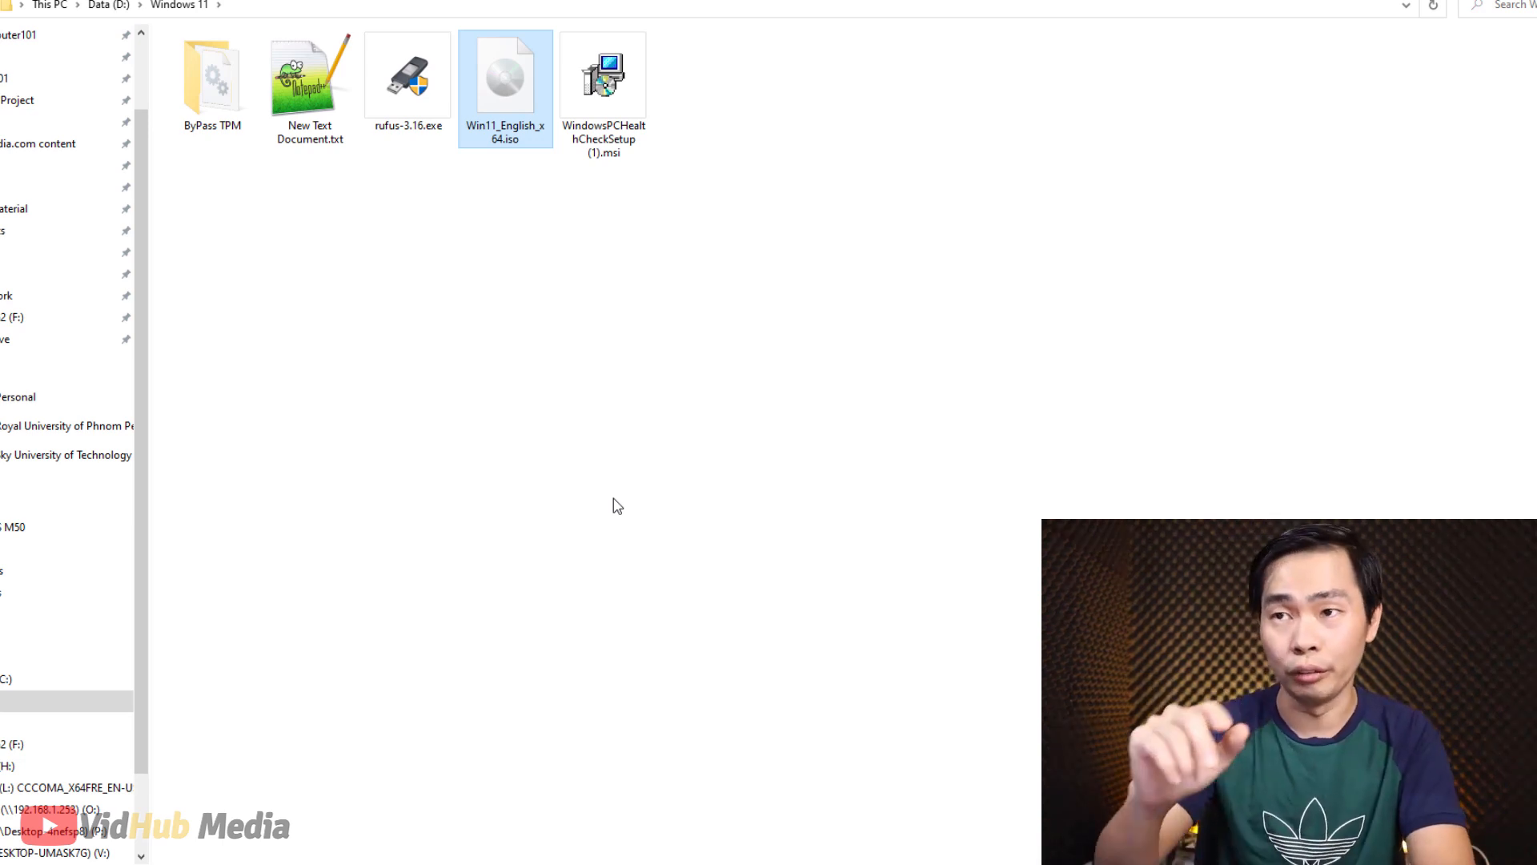
right_click(506, 100)
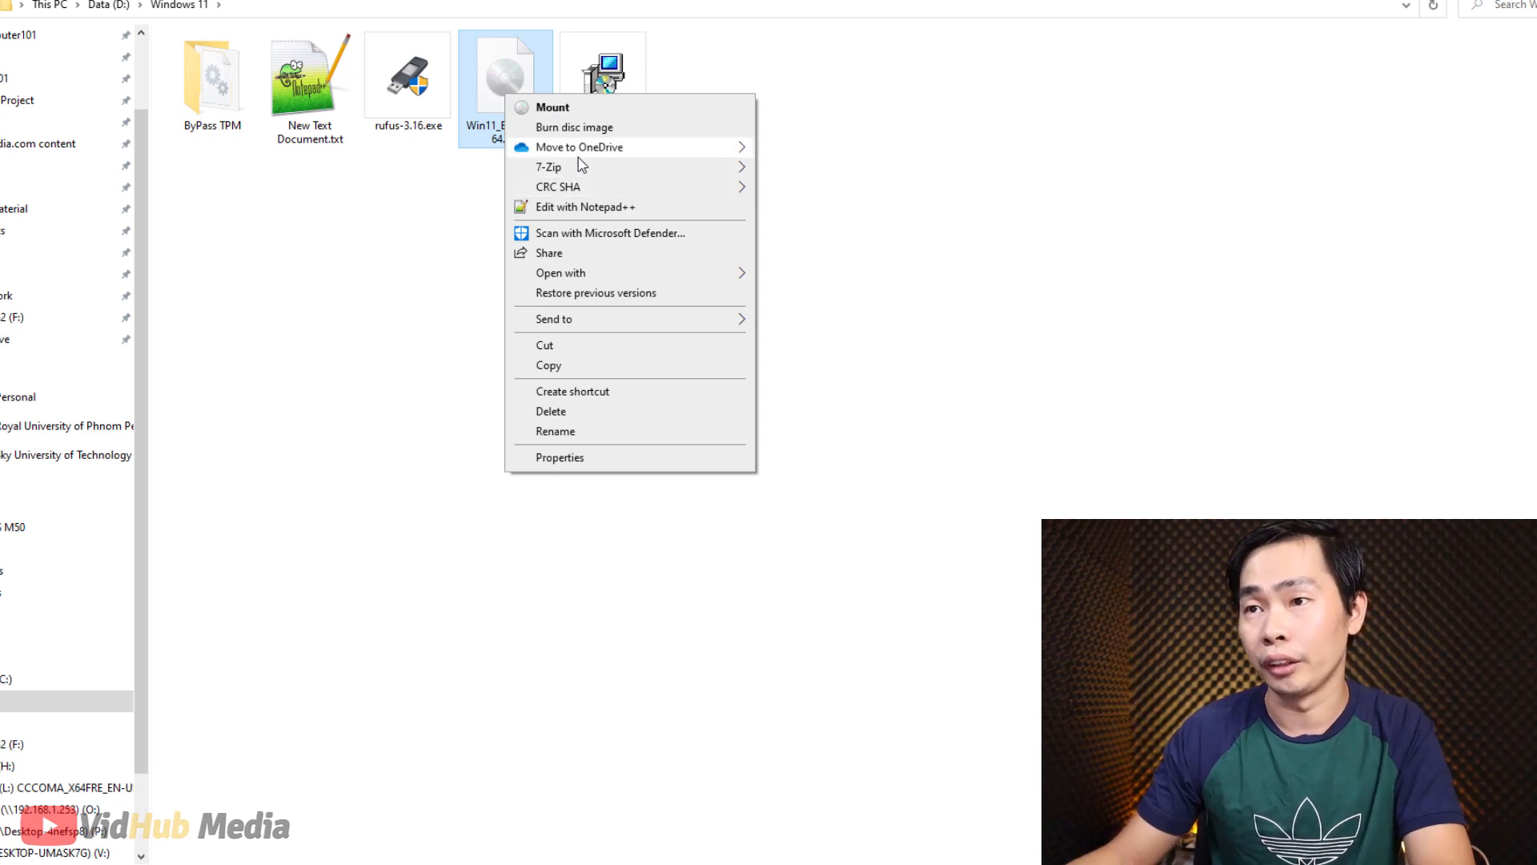
mouse_move(582, 167)
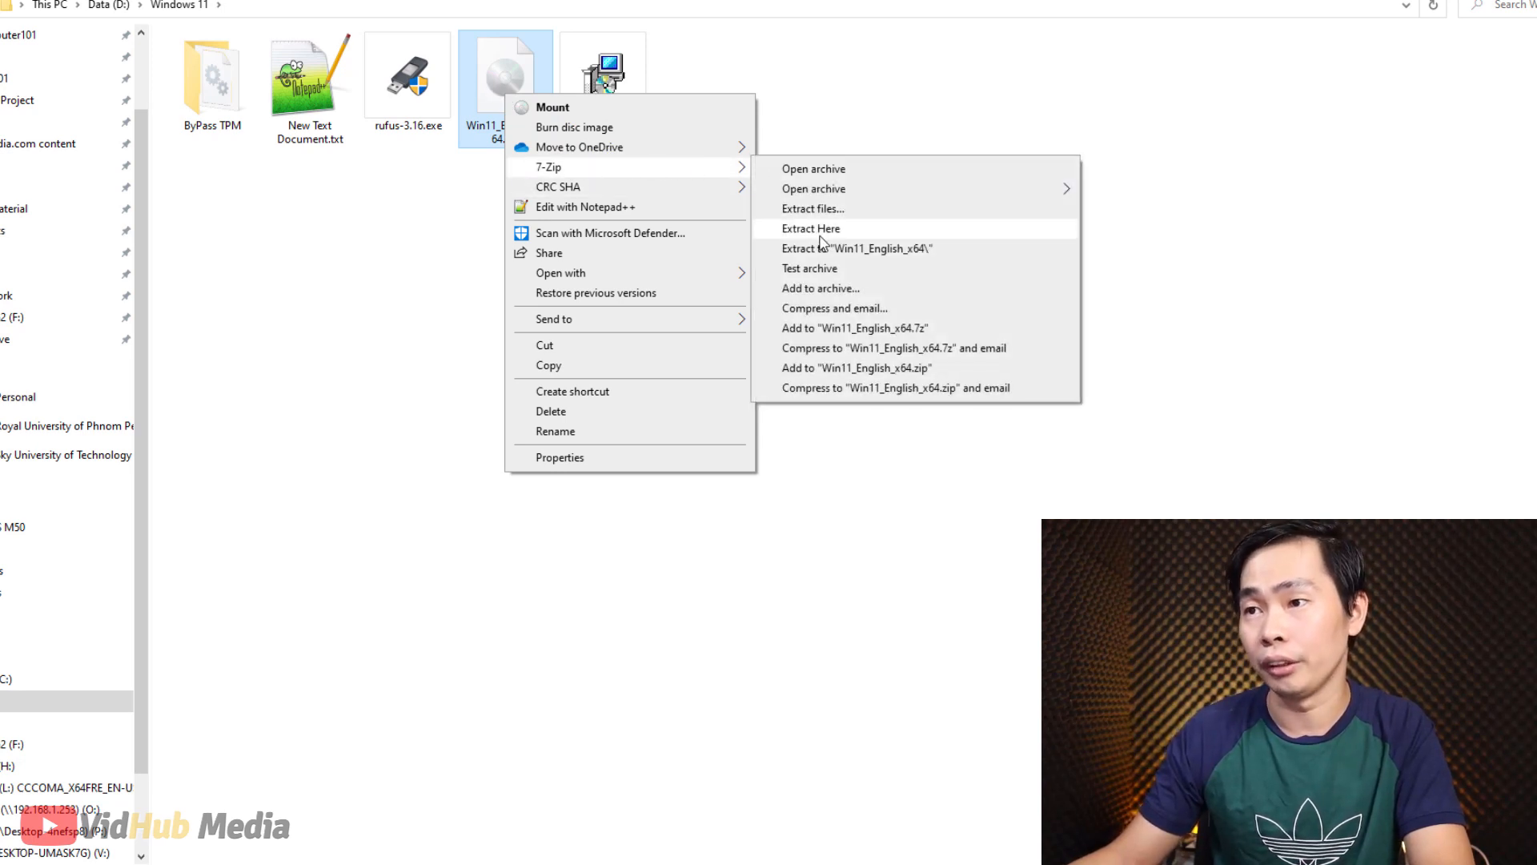
click(843, 250)
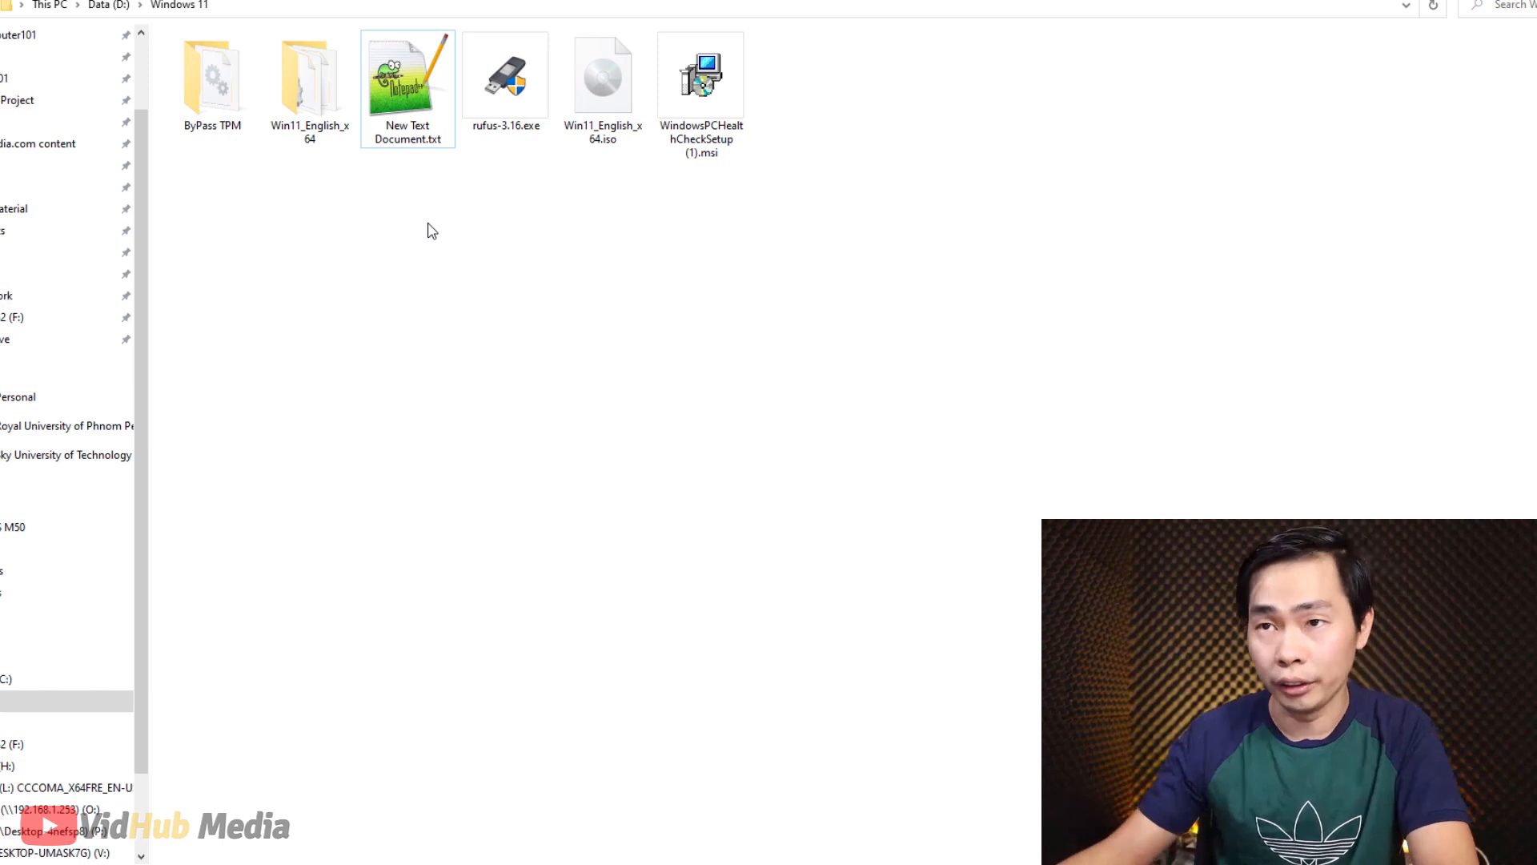
- Open the sources folder inside the extracted Win11_English_x64 folder and locate the appraiser files
double_click(307, 80)
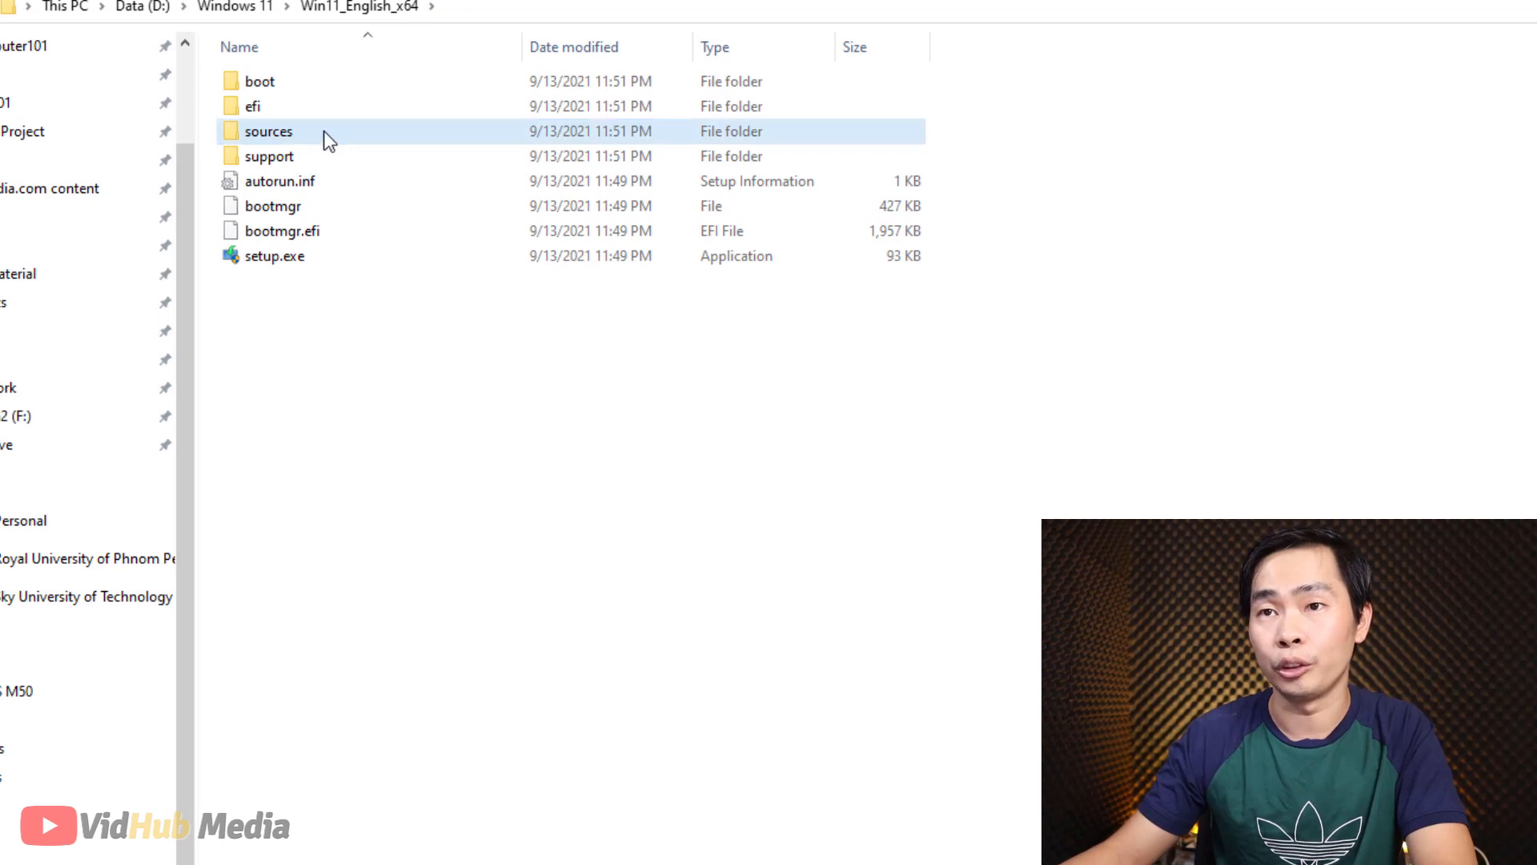
double_click(326, 137)
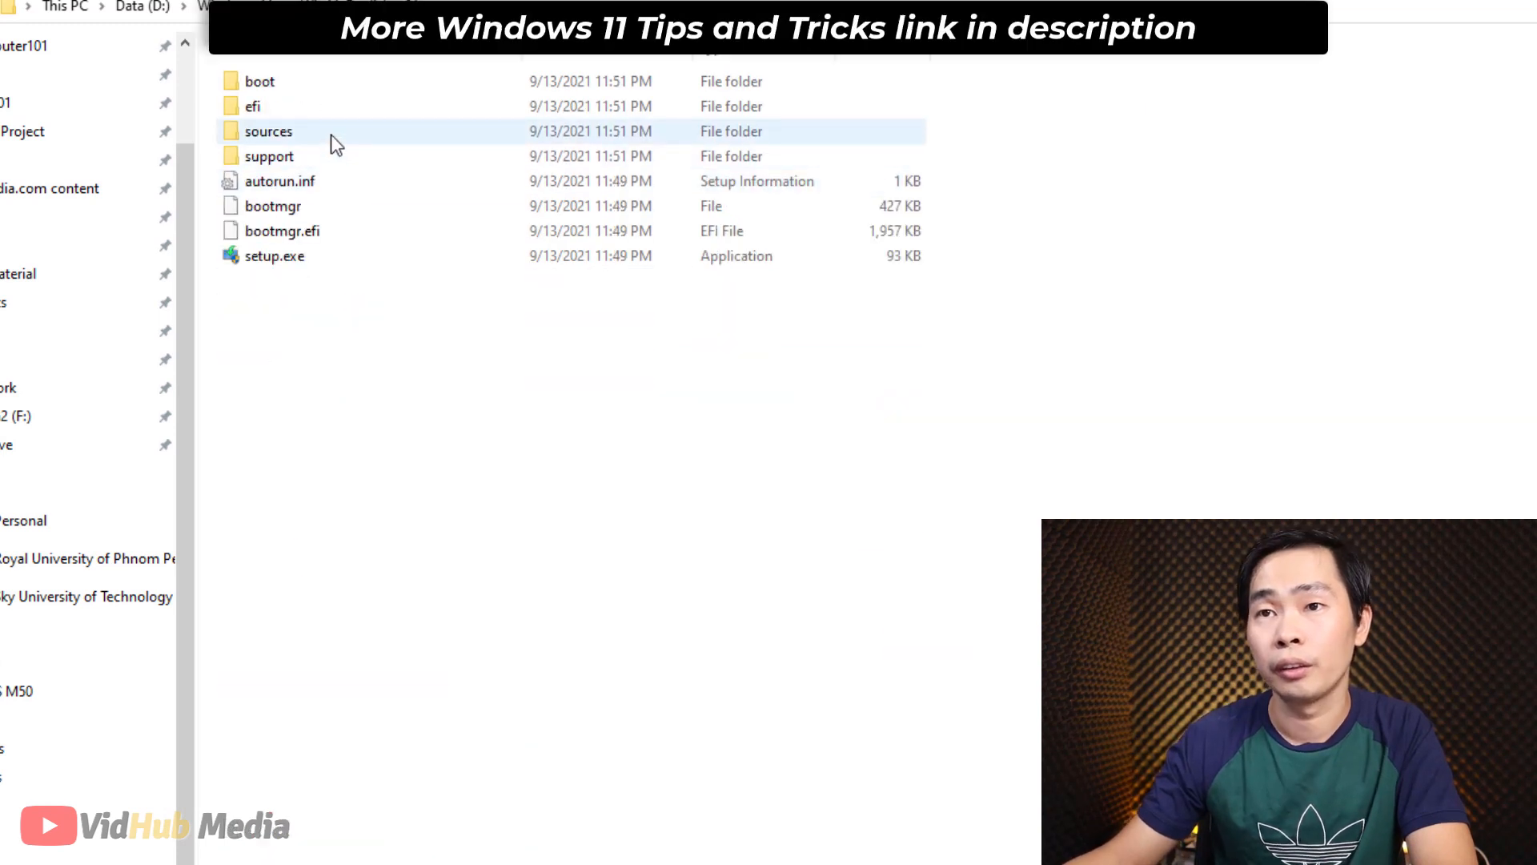
double_click(332, 141)
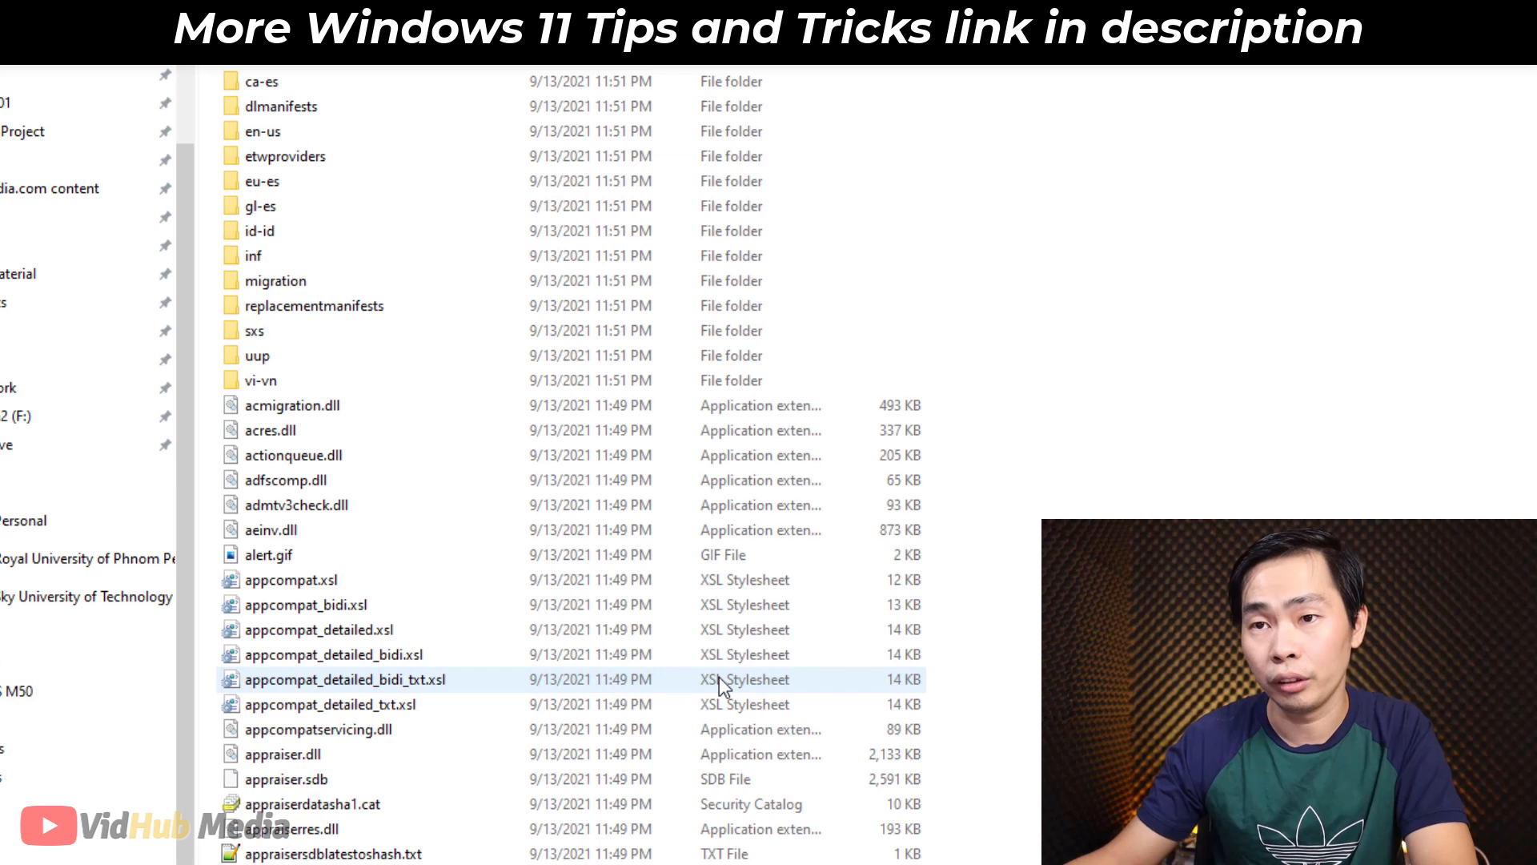
scroll(593, 548, down, 3)
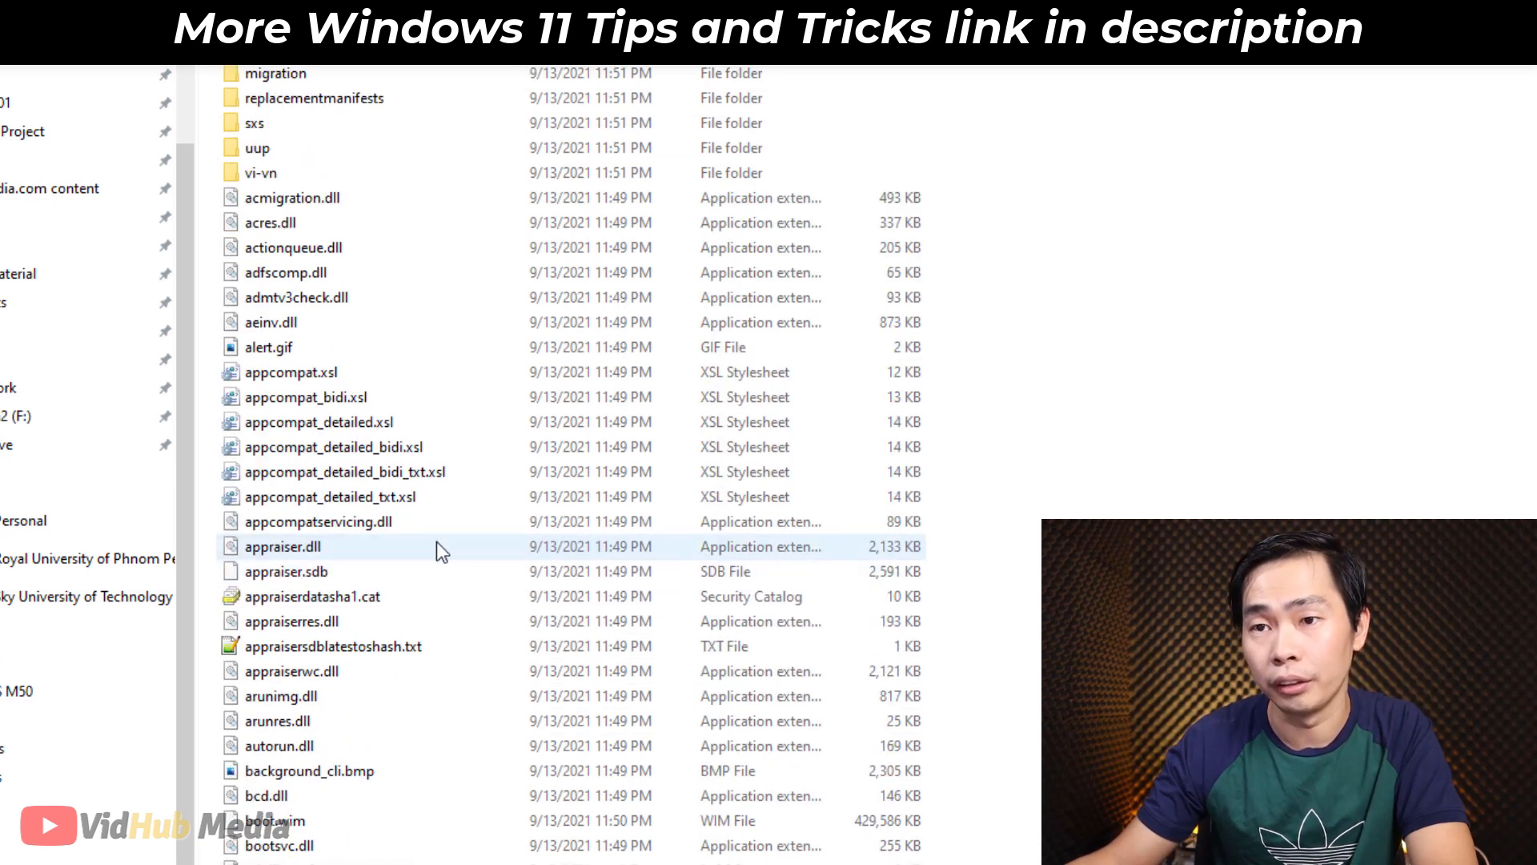
- Open appraiser.dll from the sources folder in Notepad++ without making it the default app
click(441, 544)
right_click(285, 548)
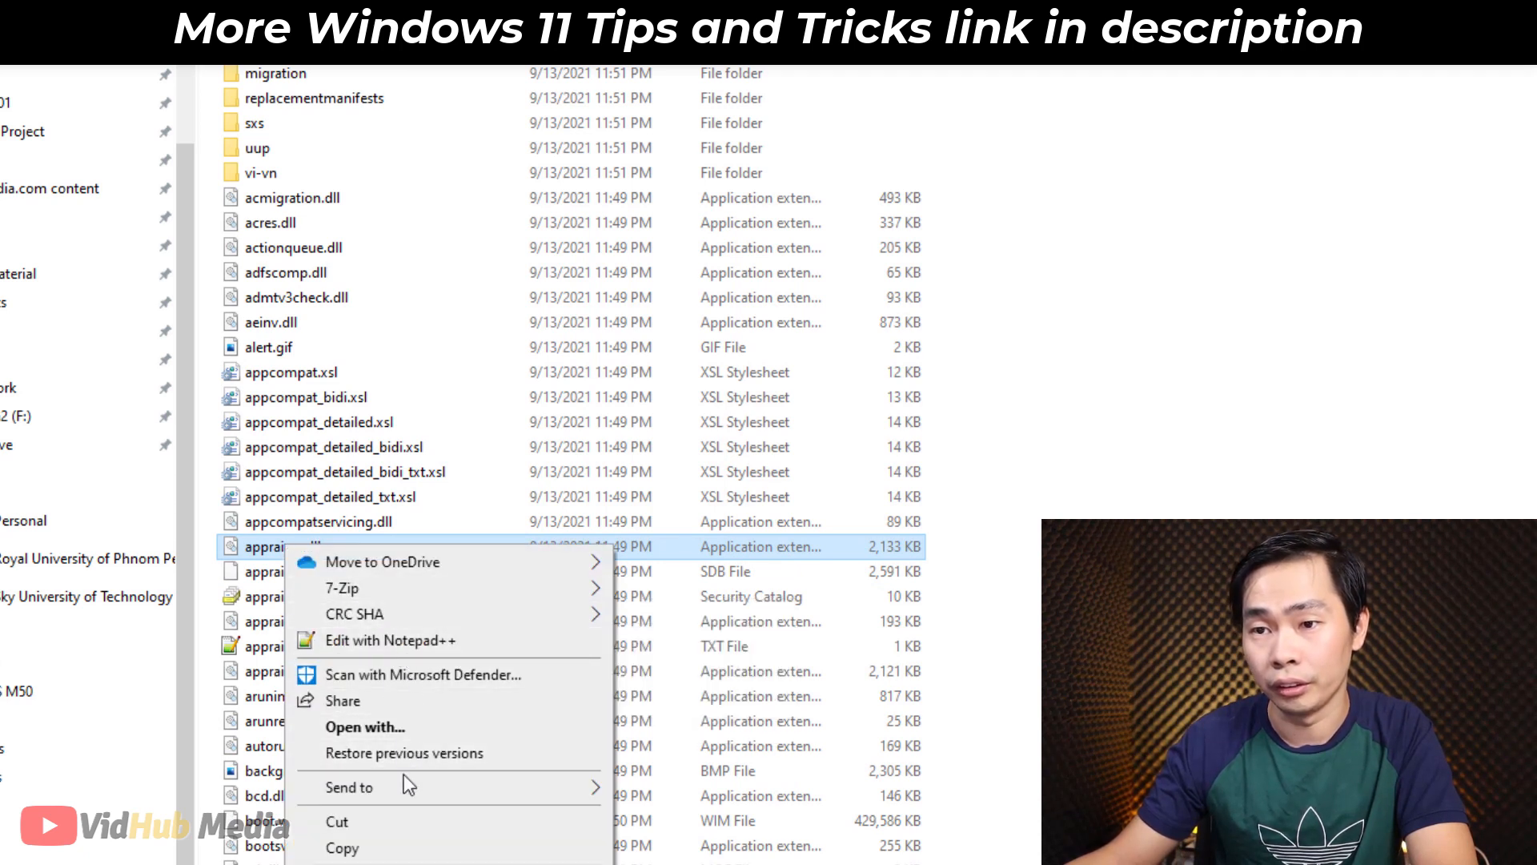
click(398, 729)
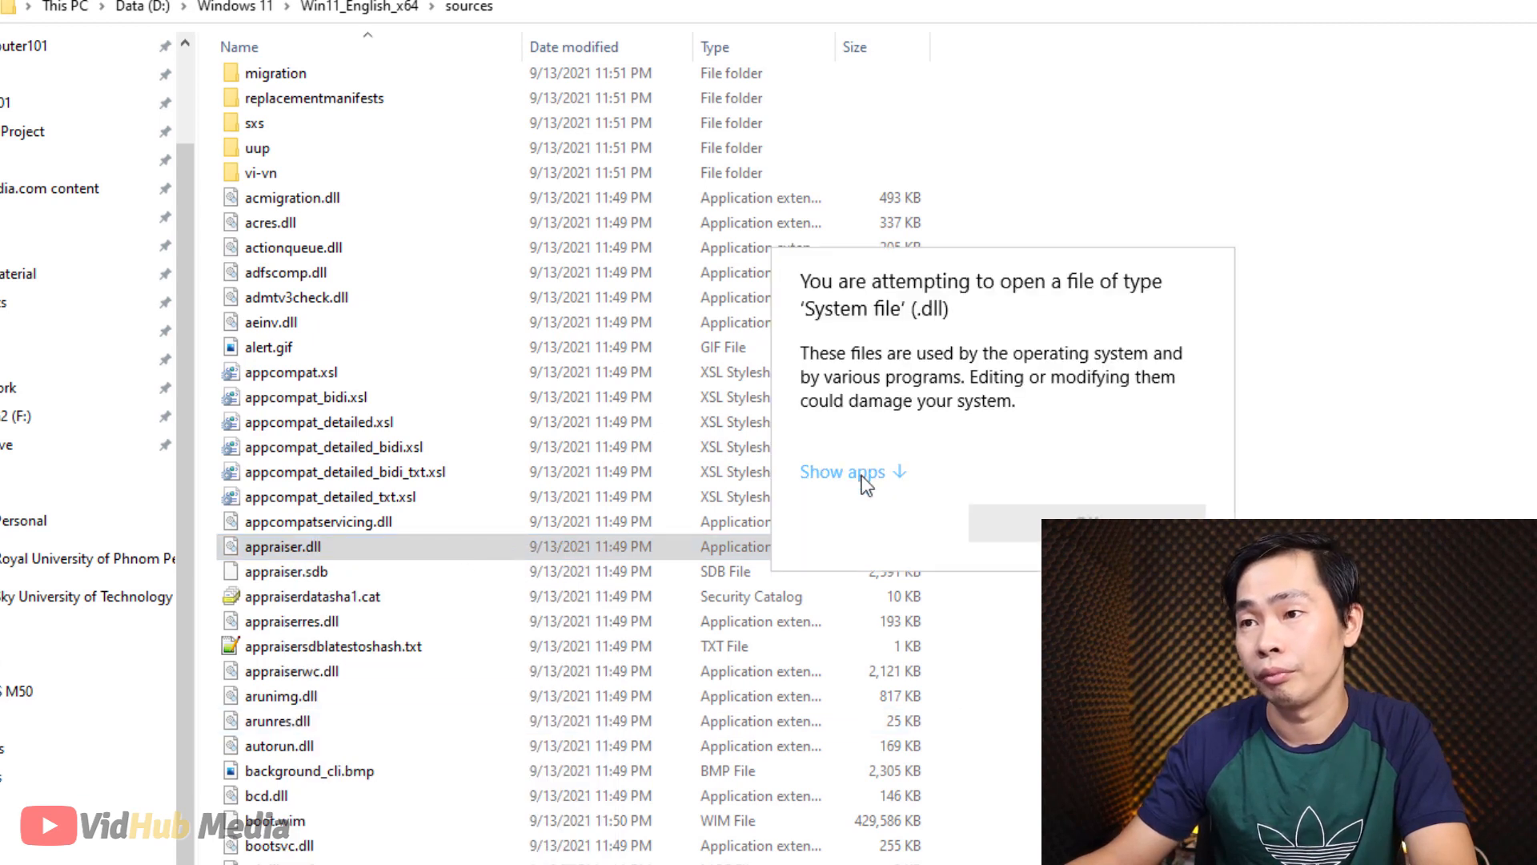
click(865, 473)
scroll(977, 608, down, 3)
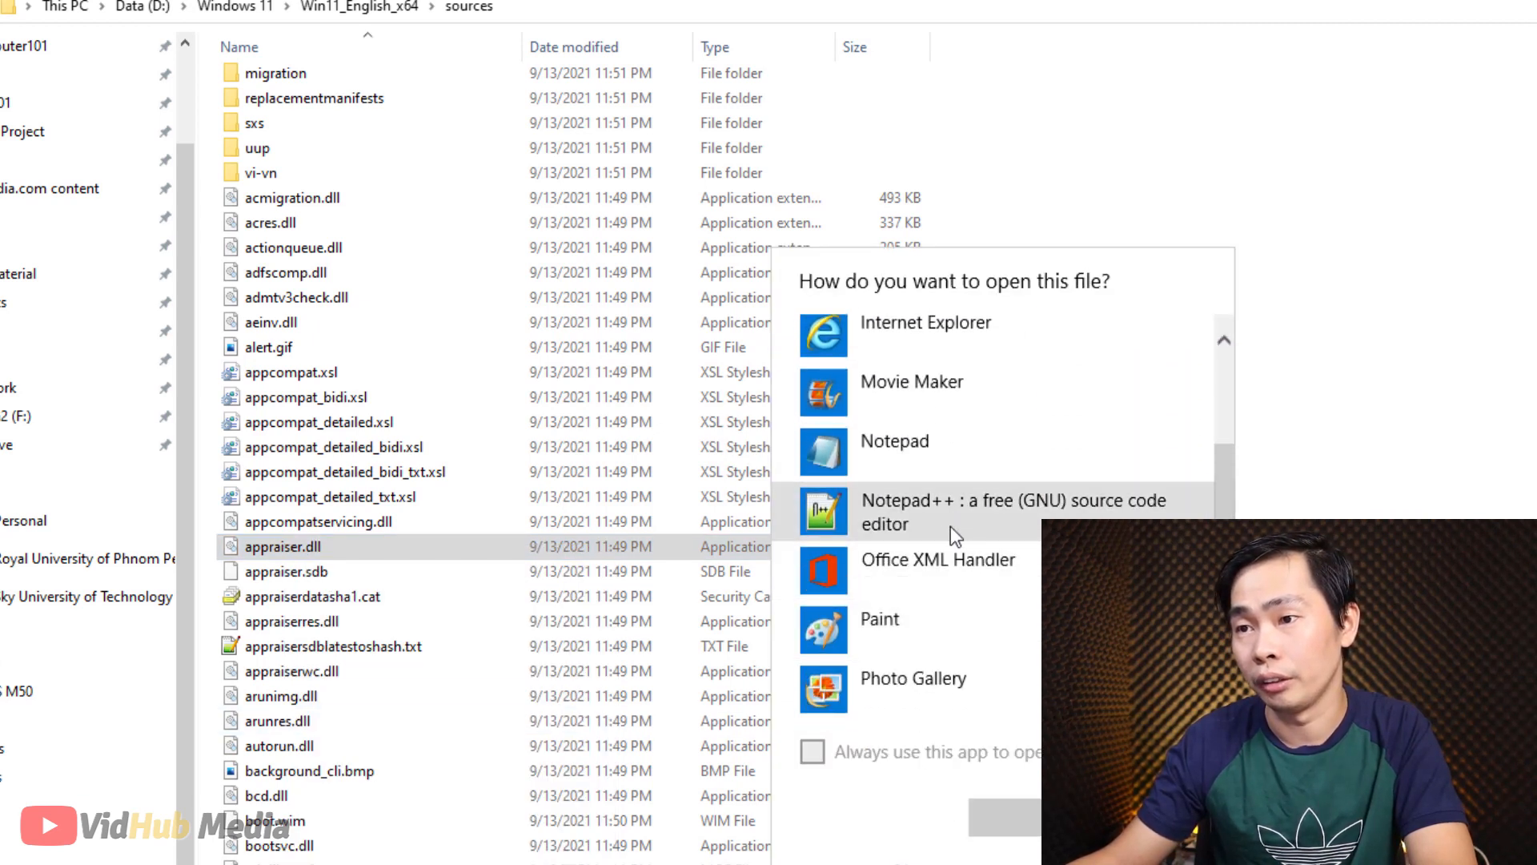
click(925, 513)
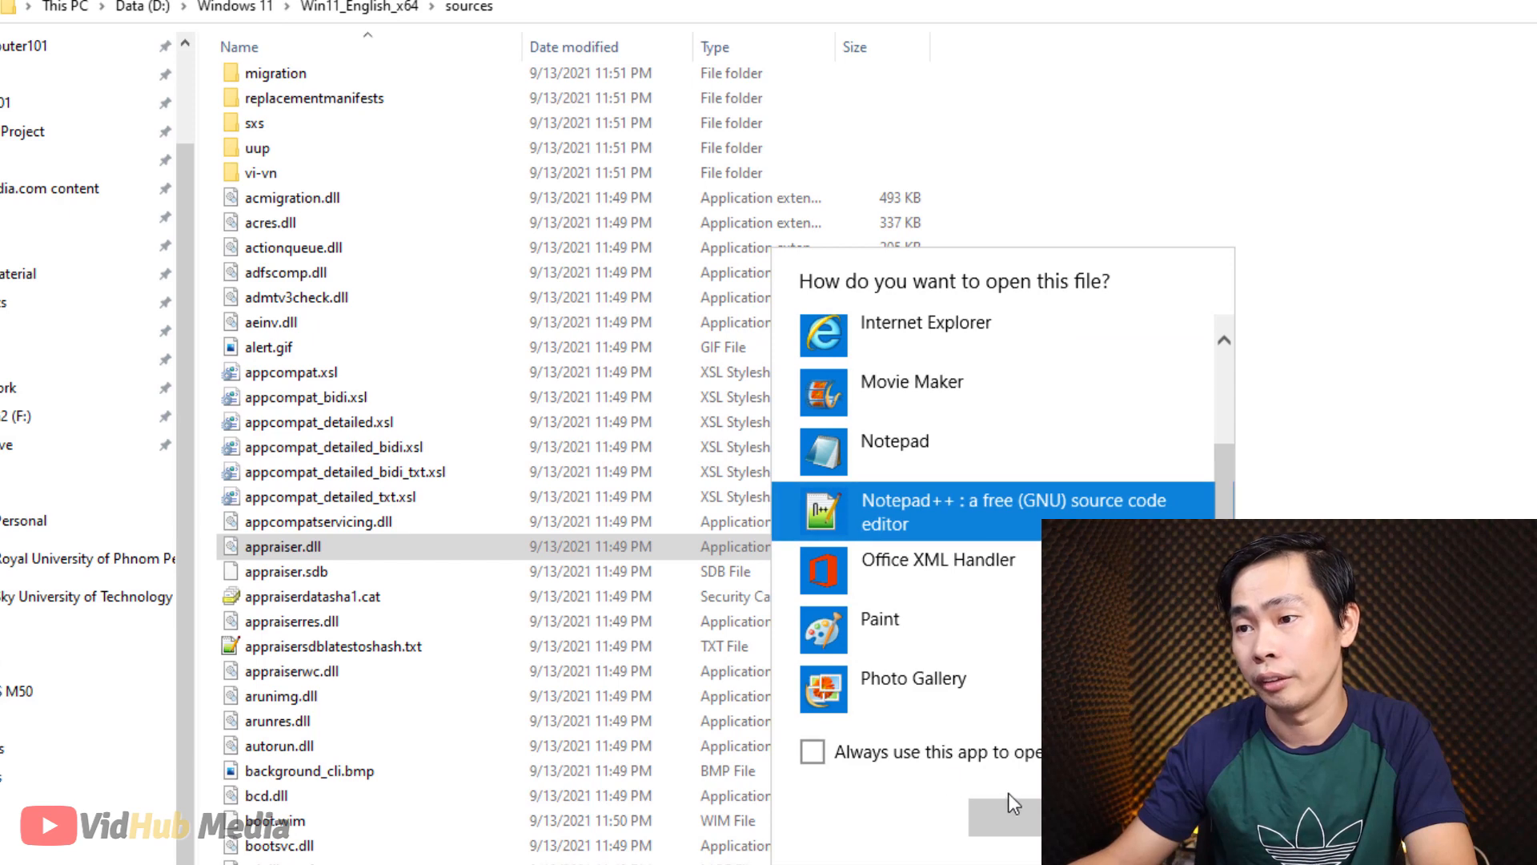
click(1009, 815)
- Look through the contents of appraiser.dll and search the file for "tpm"
scroll(970, 563, down, 5)
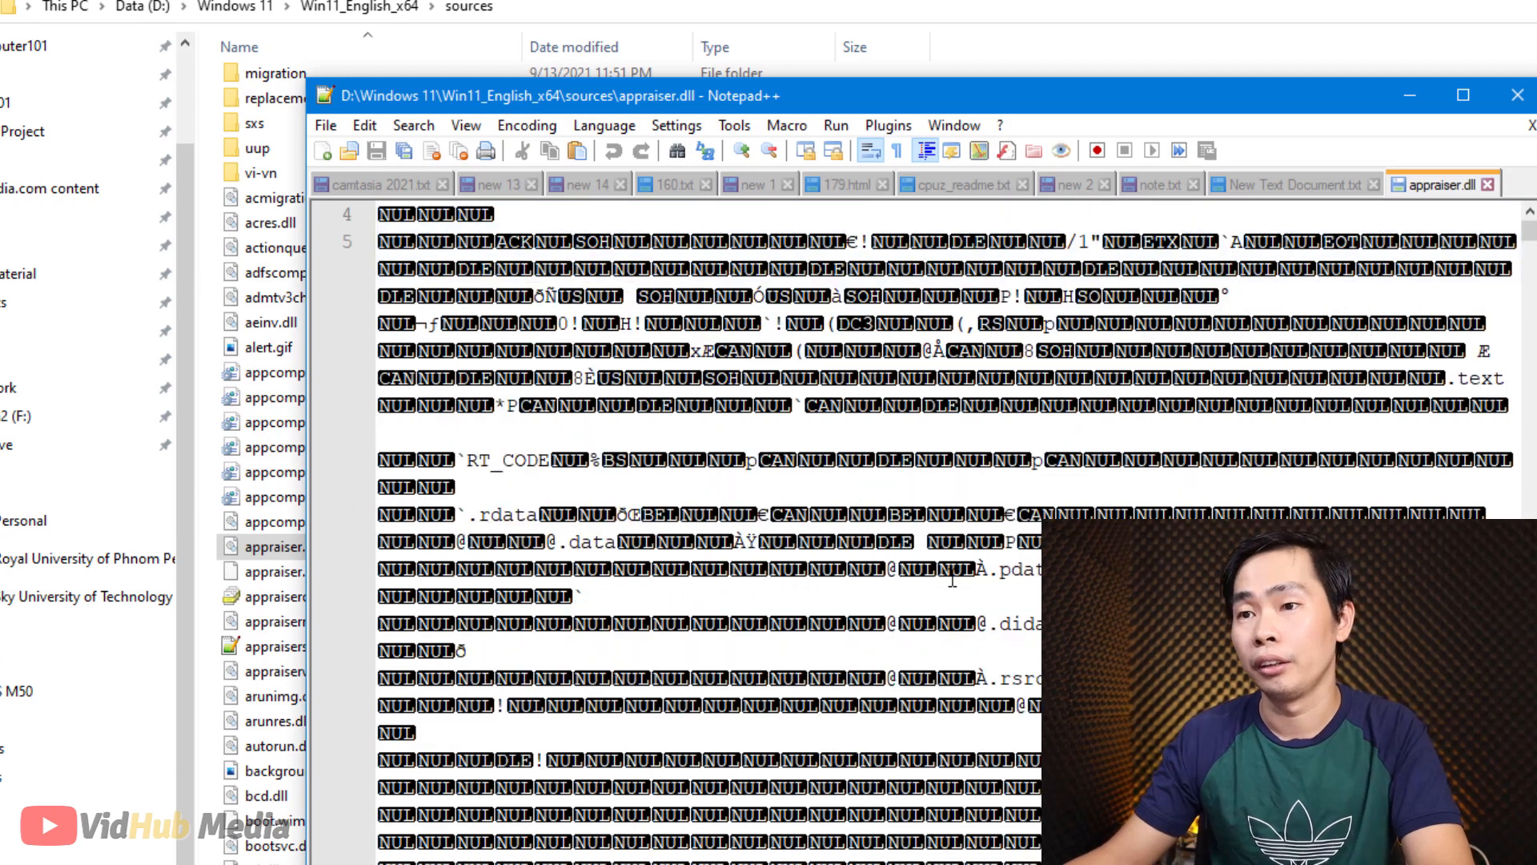
scroll(967, 569, down, 10)
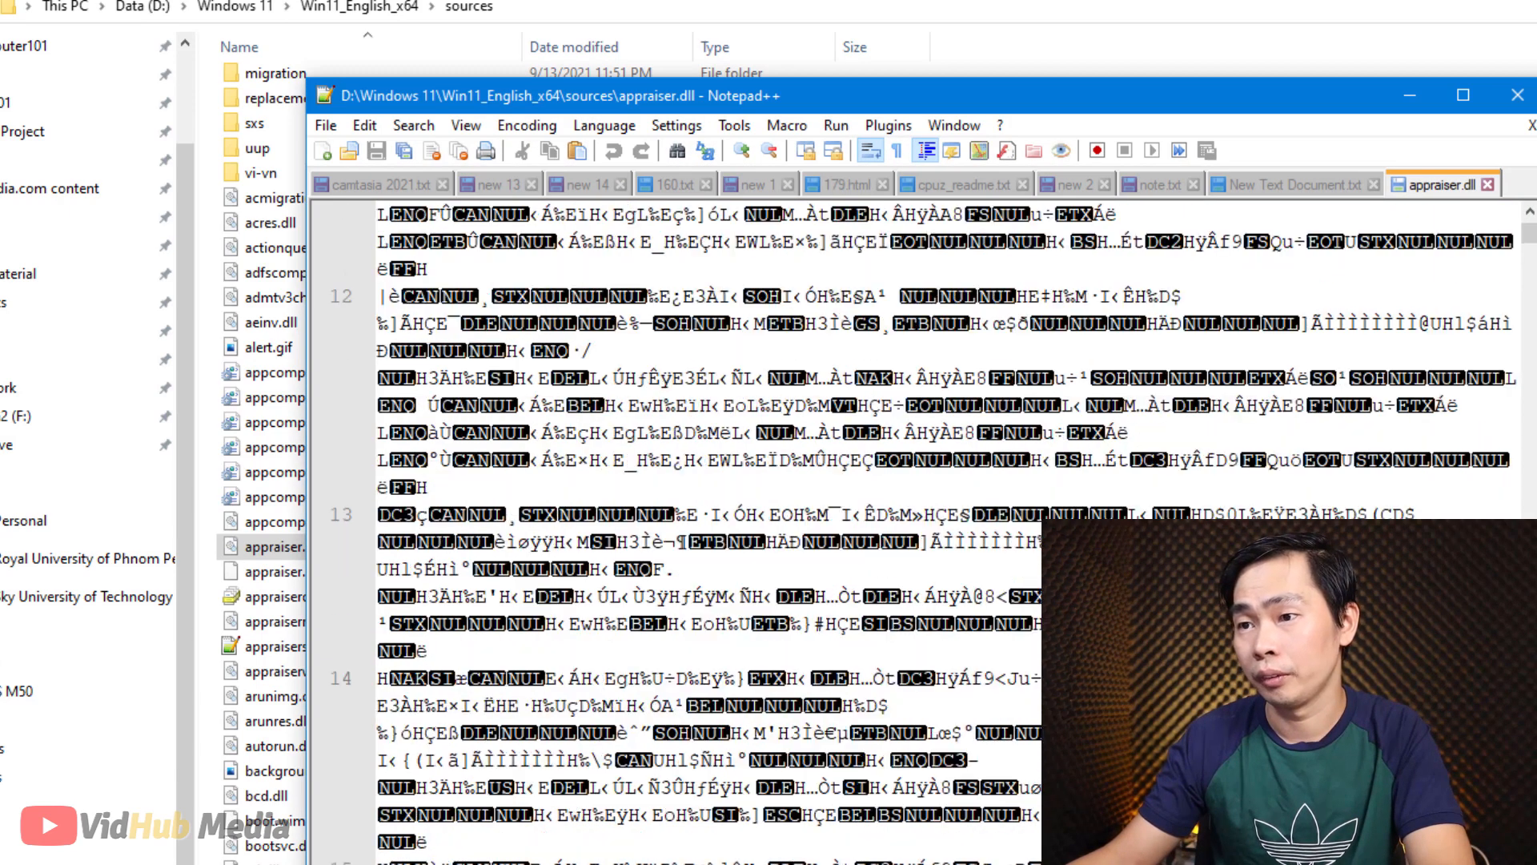
click(967, 568)
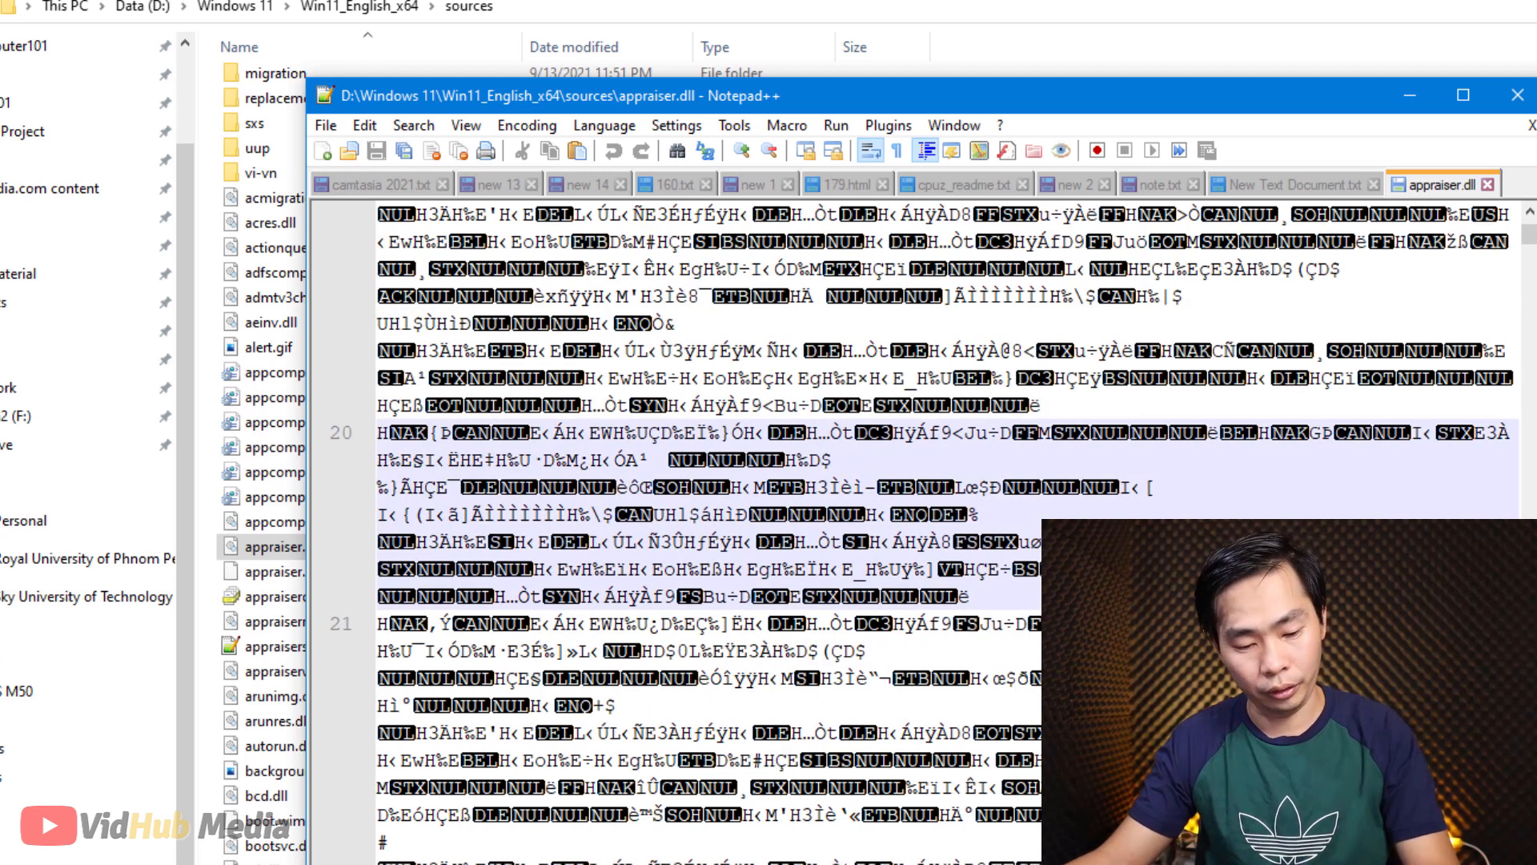
key(ctrl+t)
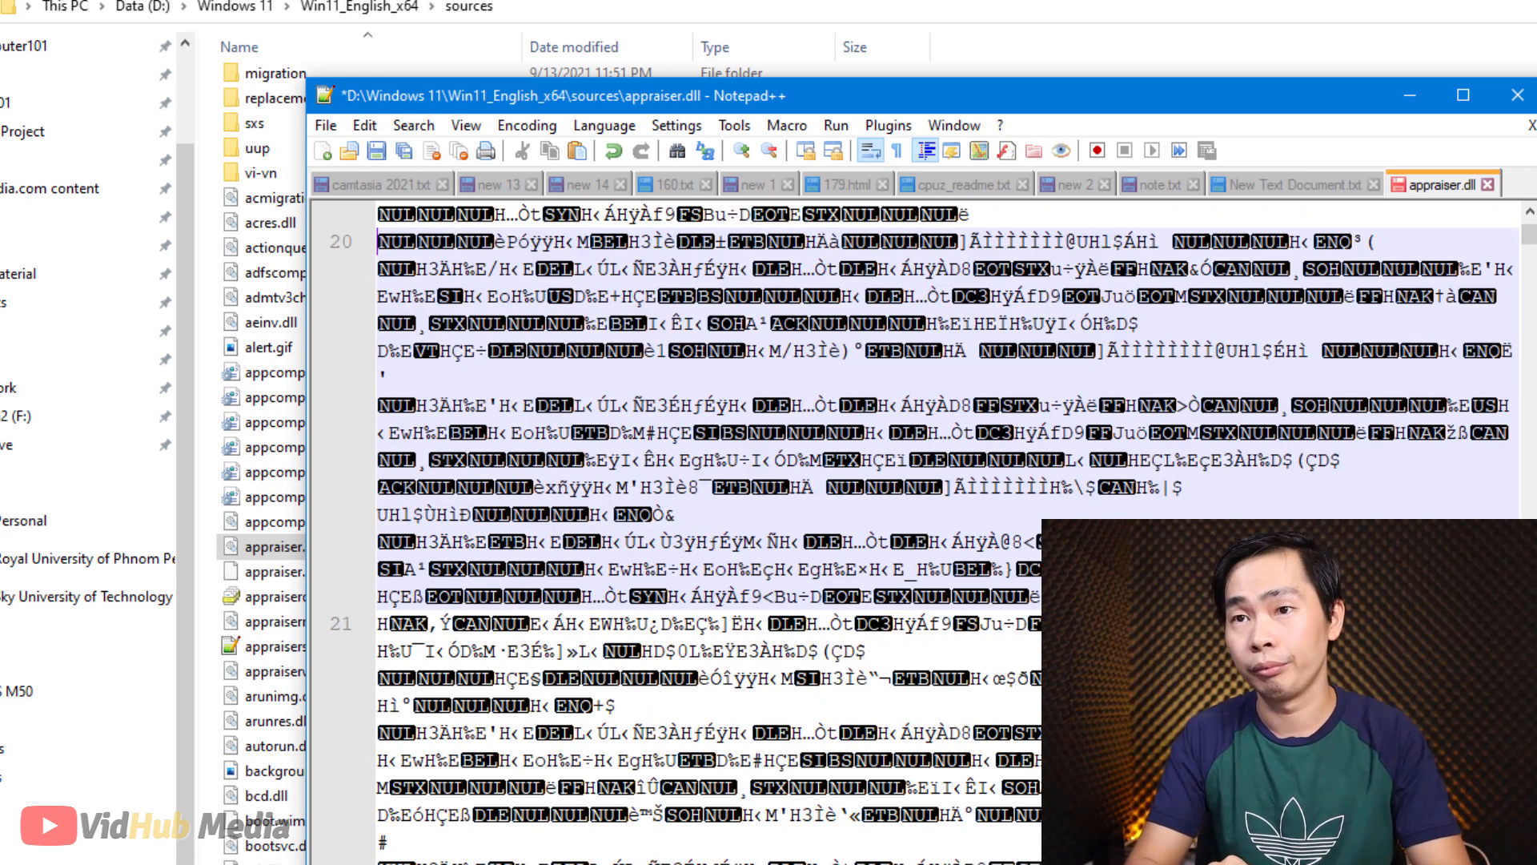
key(ctrl+f)
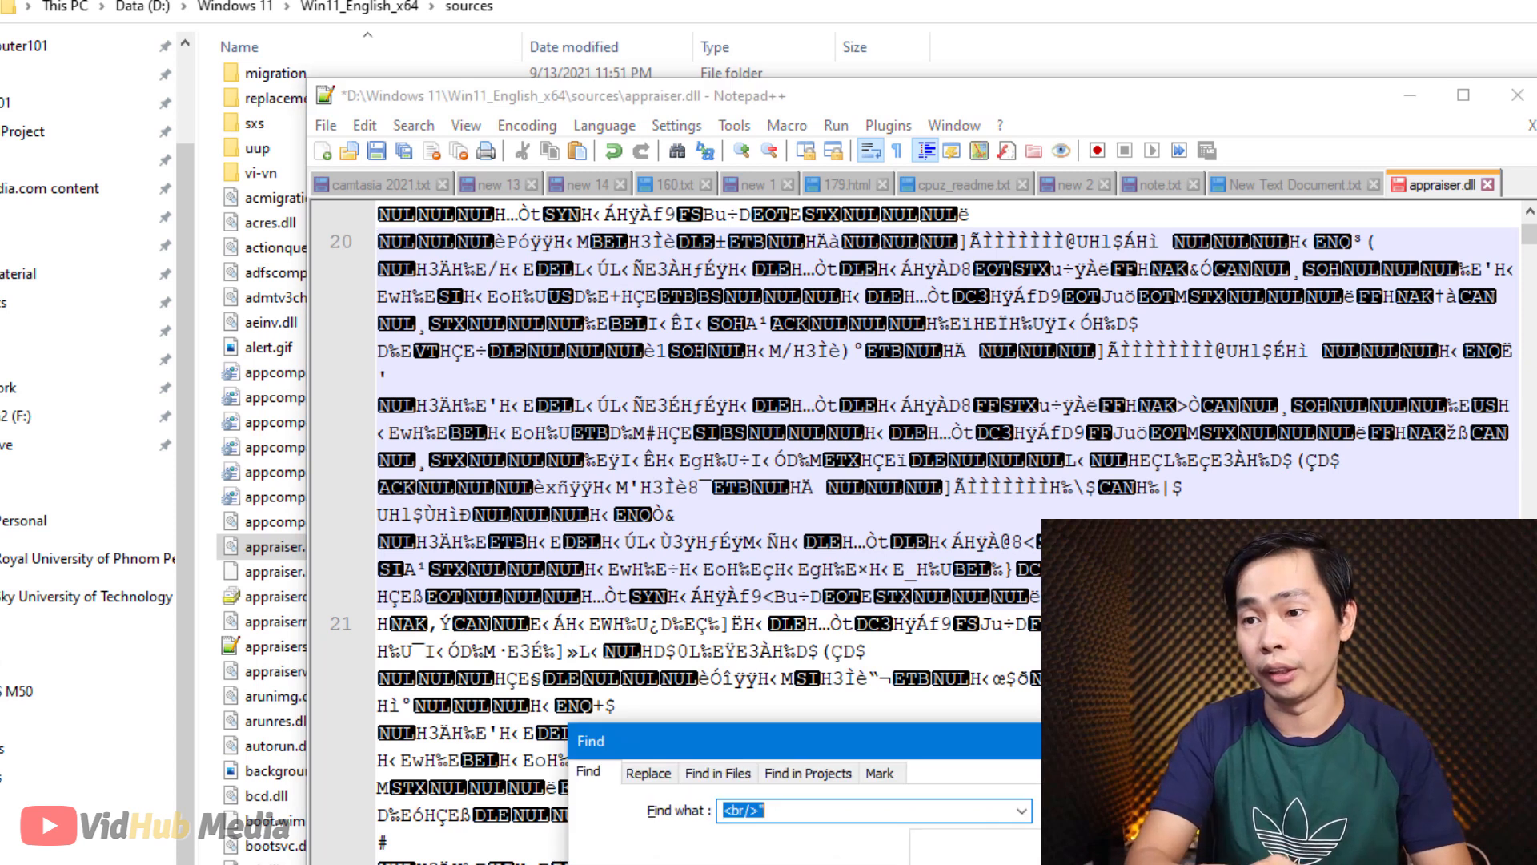
text(tpm)
key(Return)
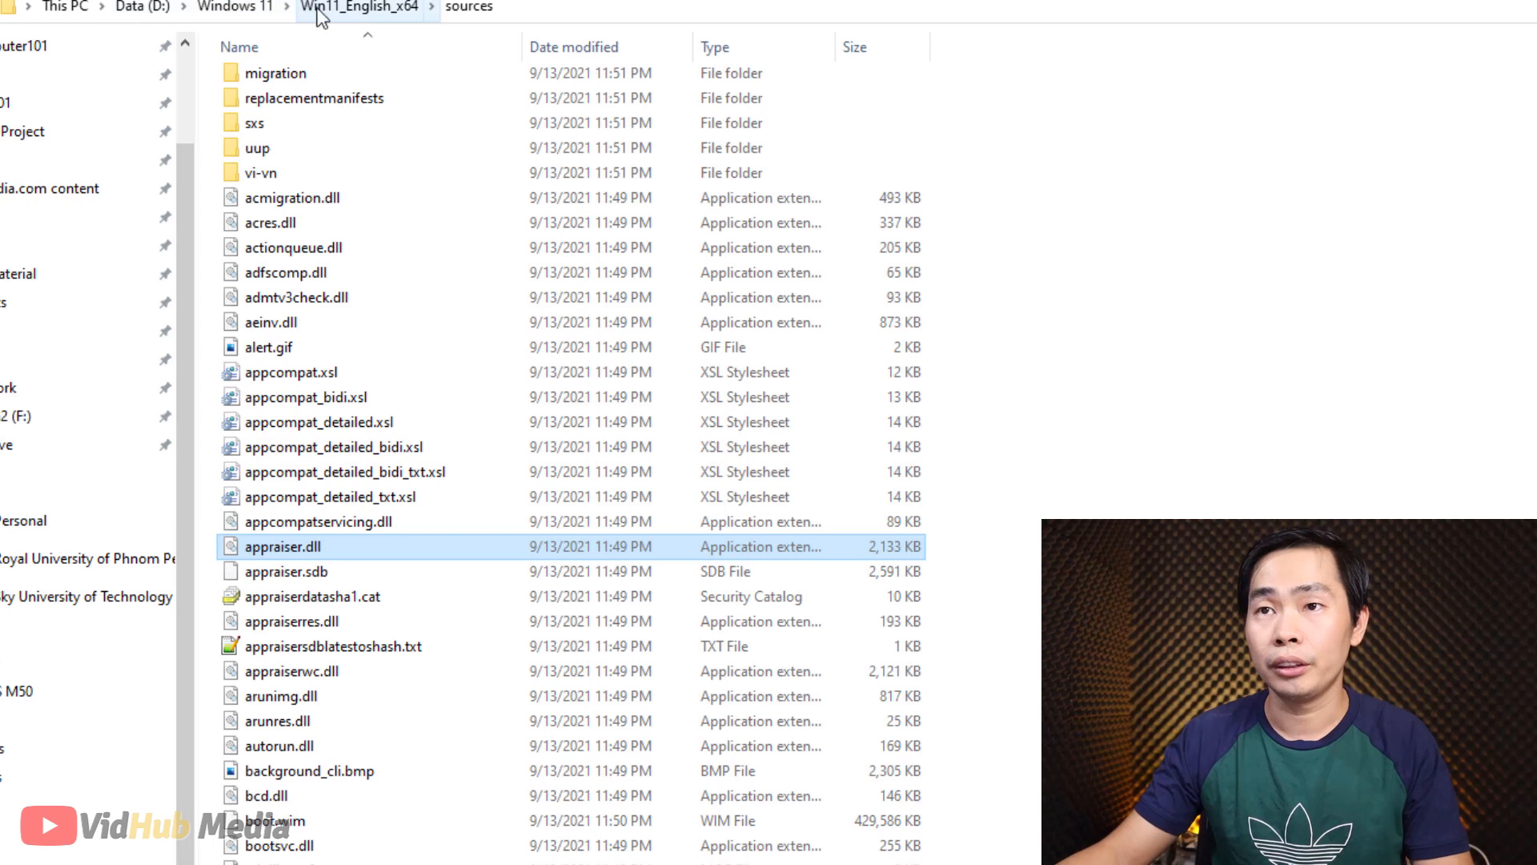
- Go back to the Windows 11 folder, open ByPass TPM, and select appraiserres.dll
click(239, 12)
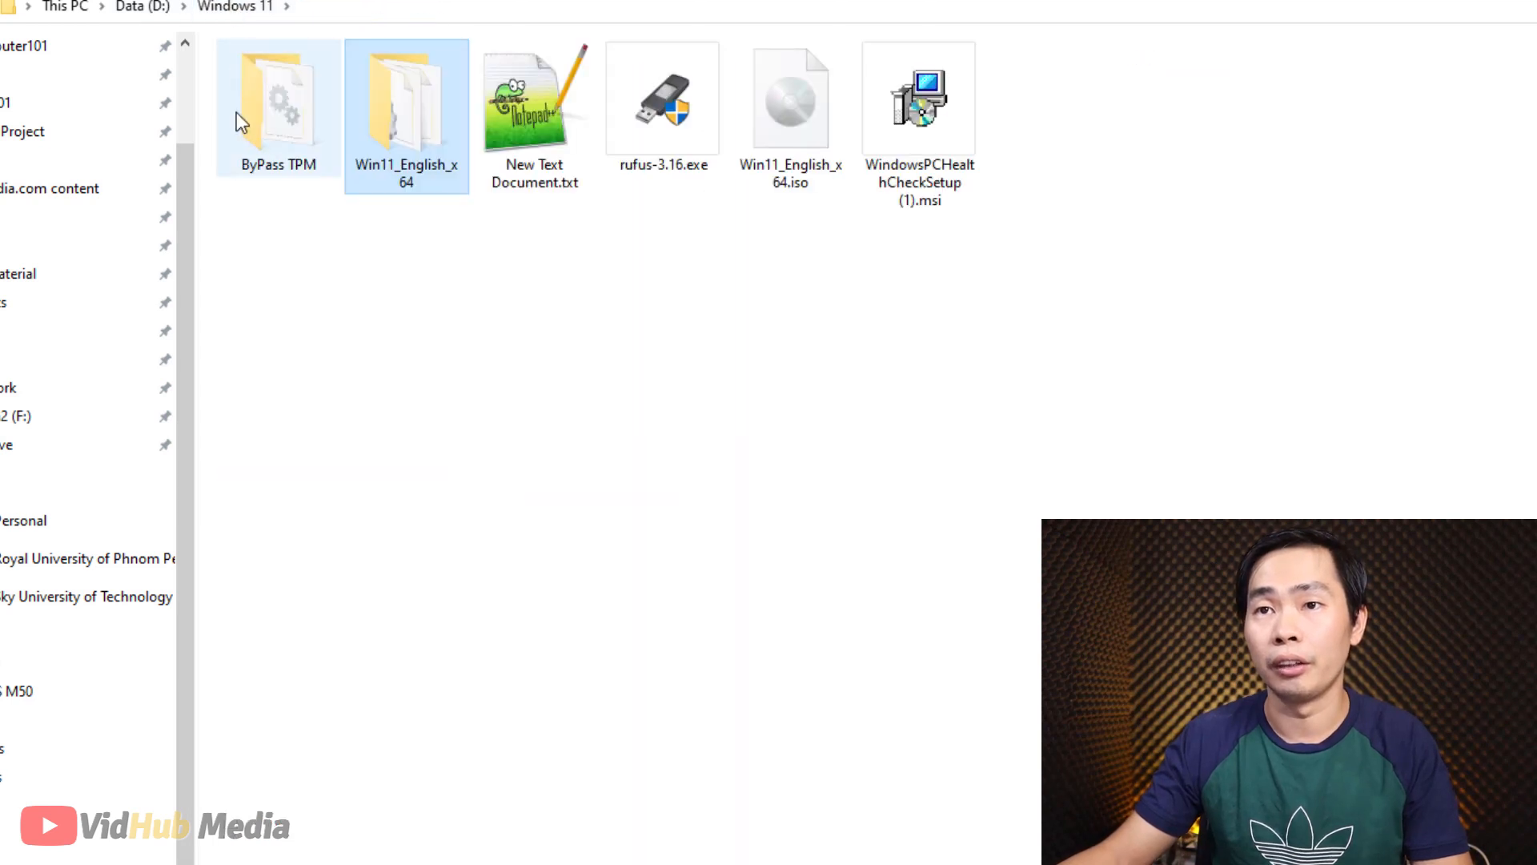
click(287, 126)
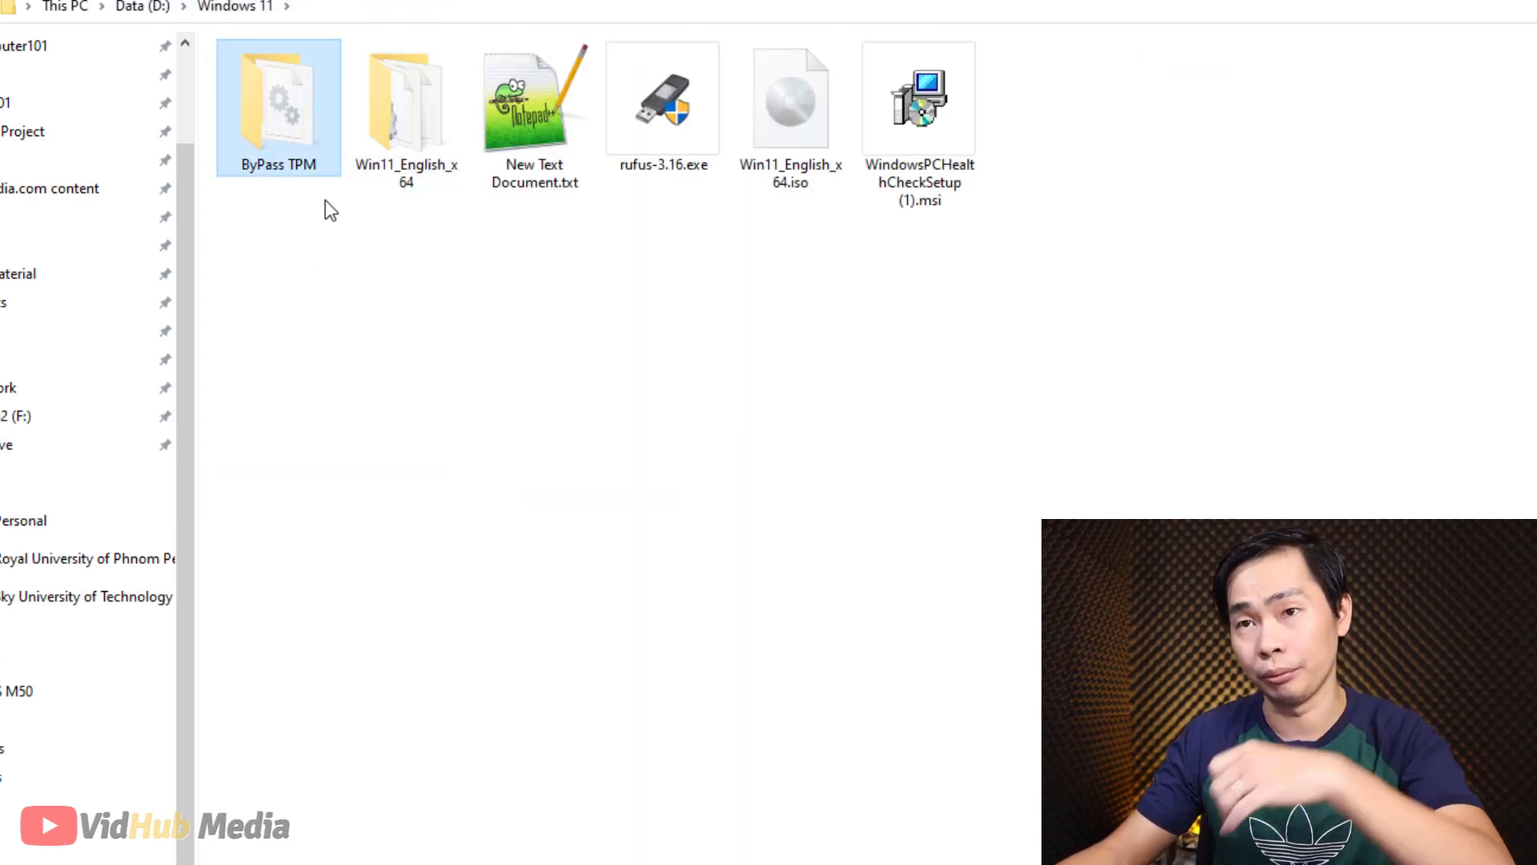
double_click(286, 147)
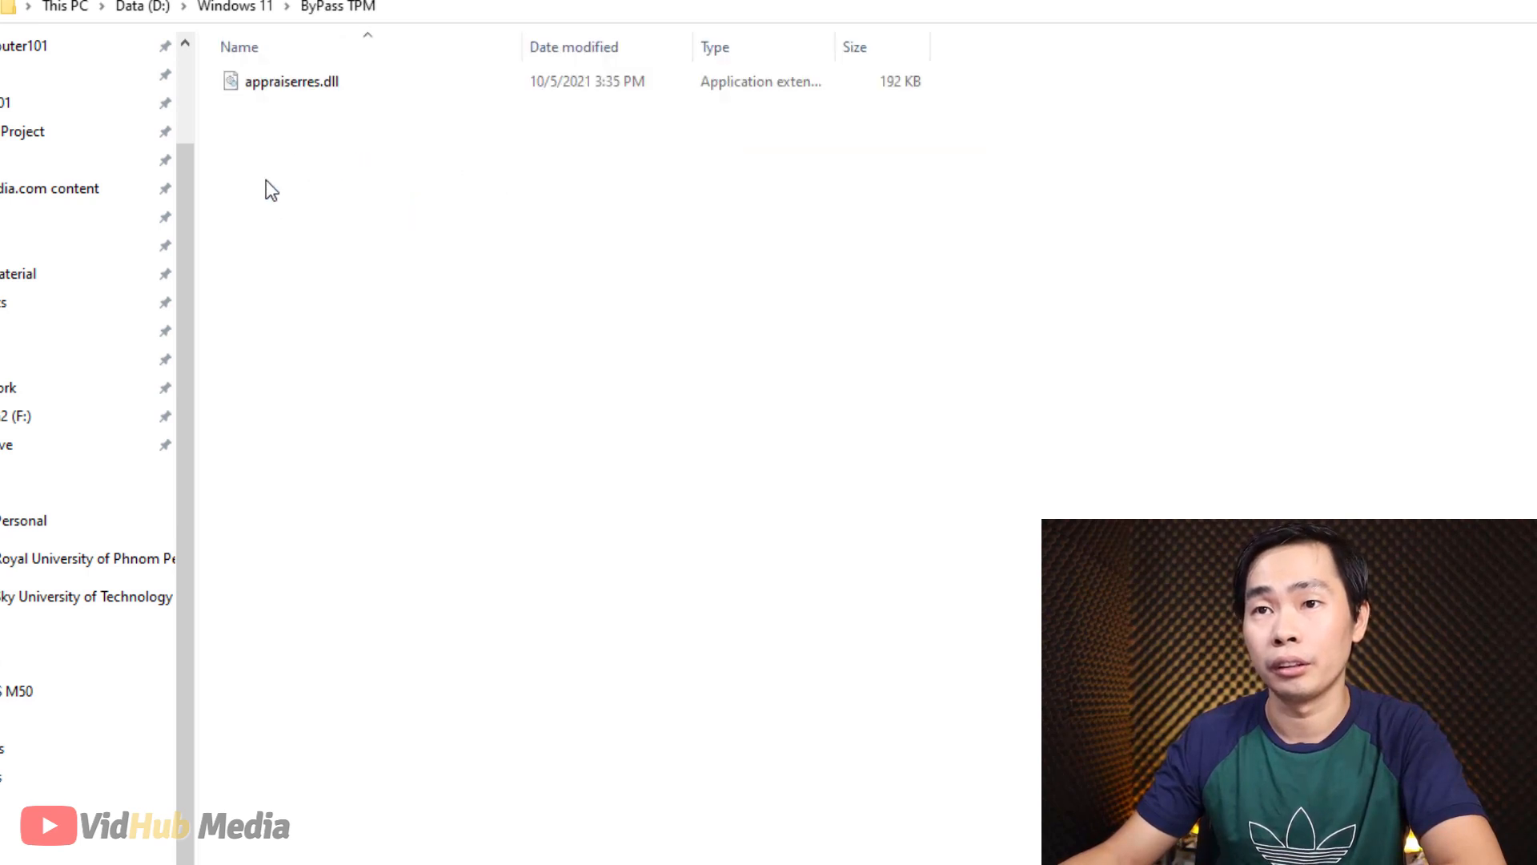
click(302, 88)
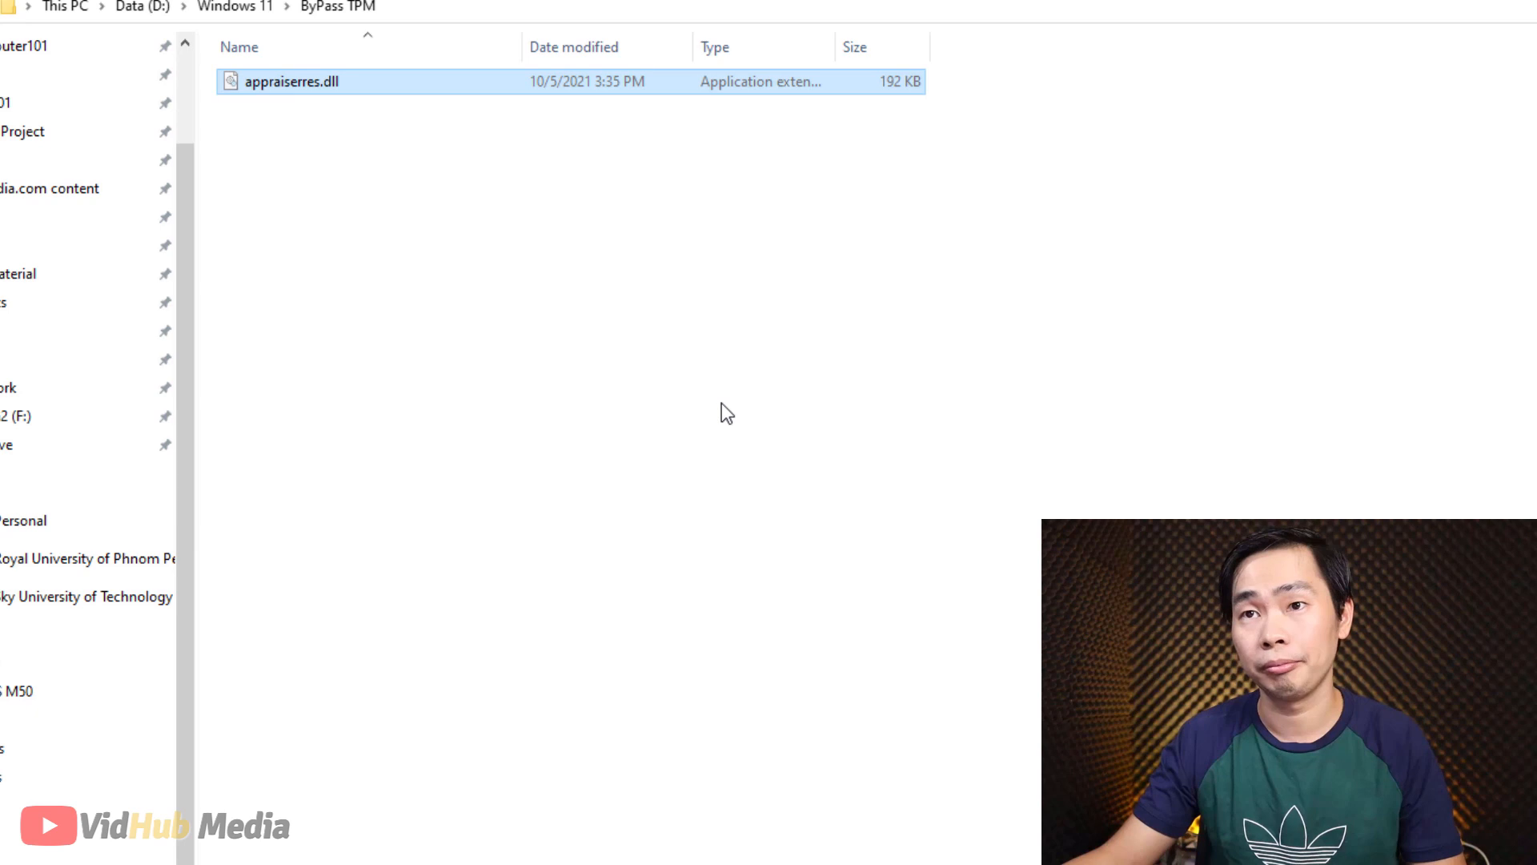
- Copy appraiserres.dll from ByPass TPM into the sources folder of Win11_English_x64, replacing the existing file
key(alt+Left)
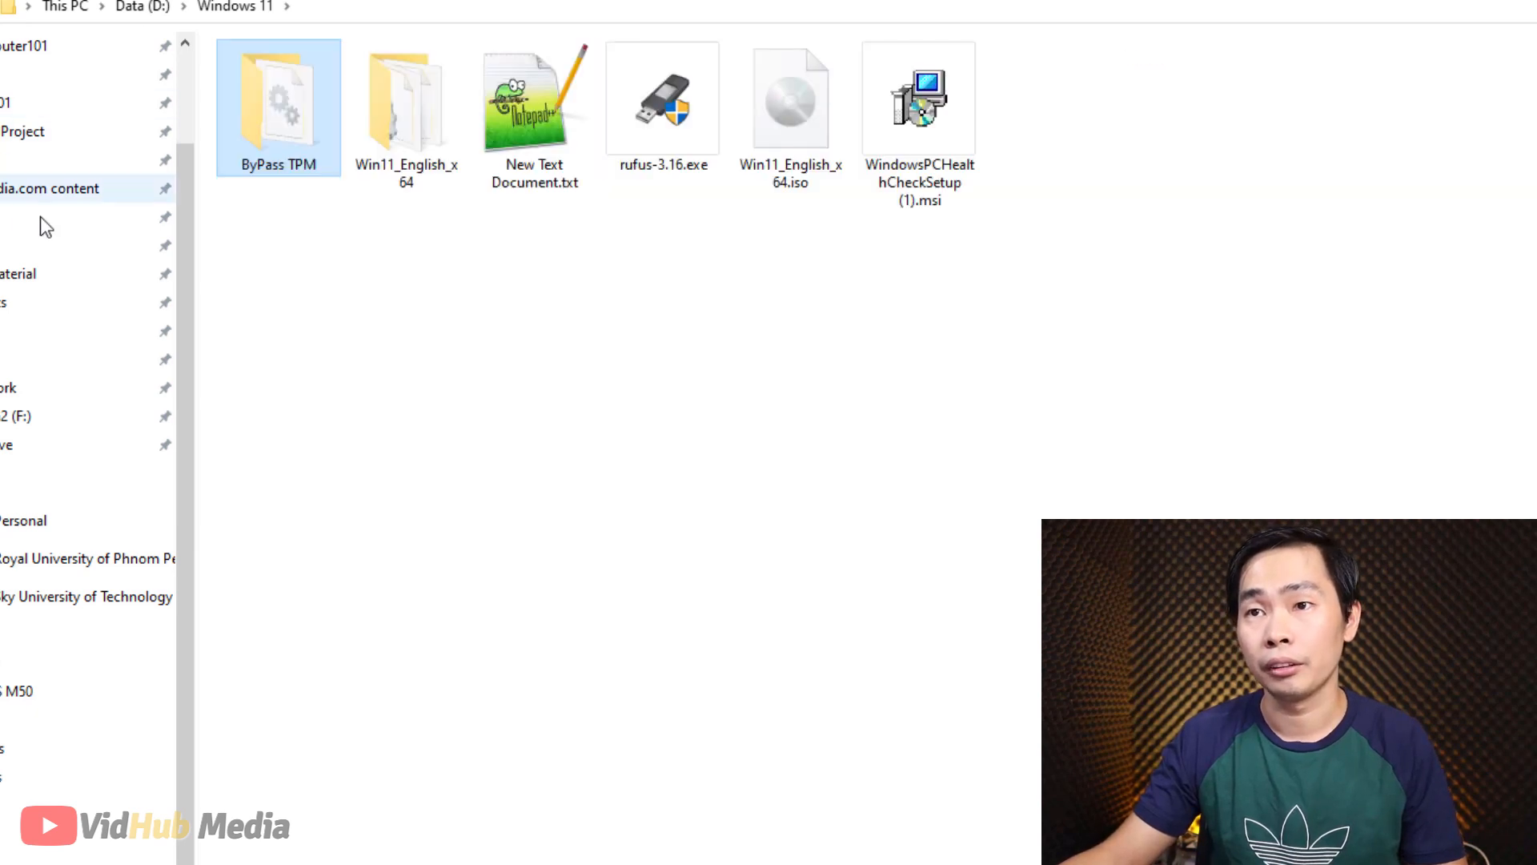
double_click(405, 145)
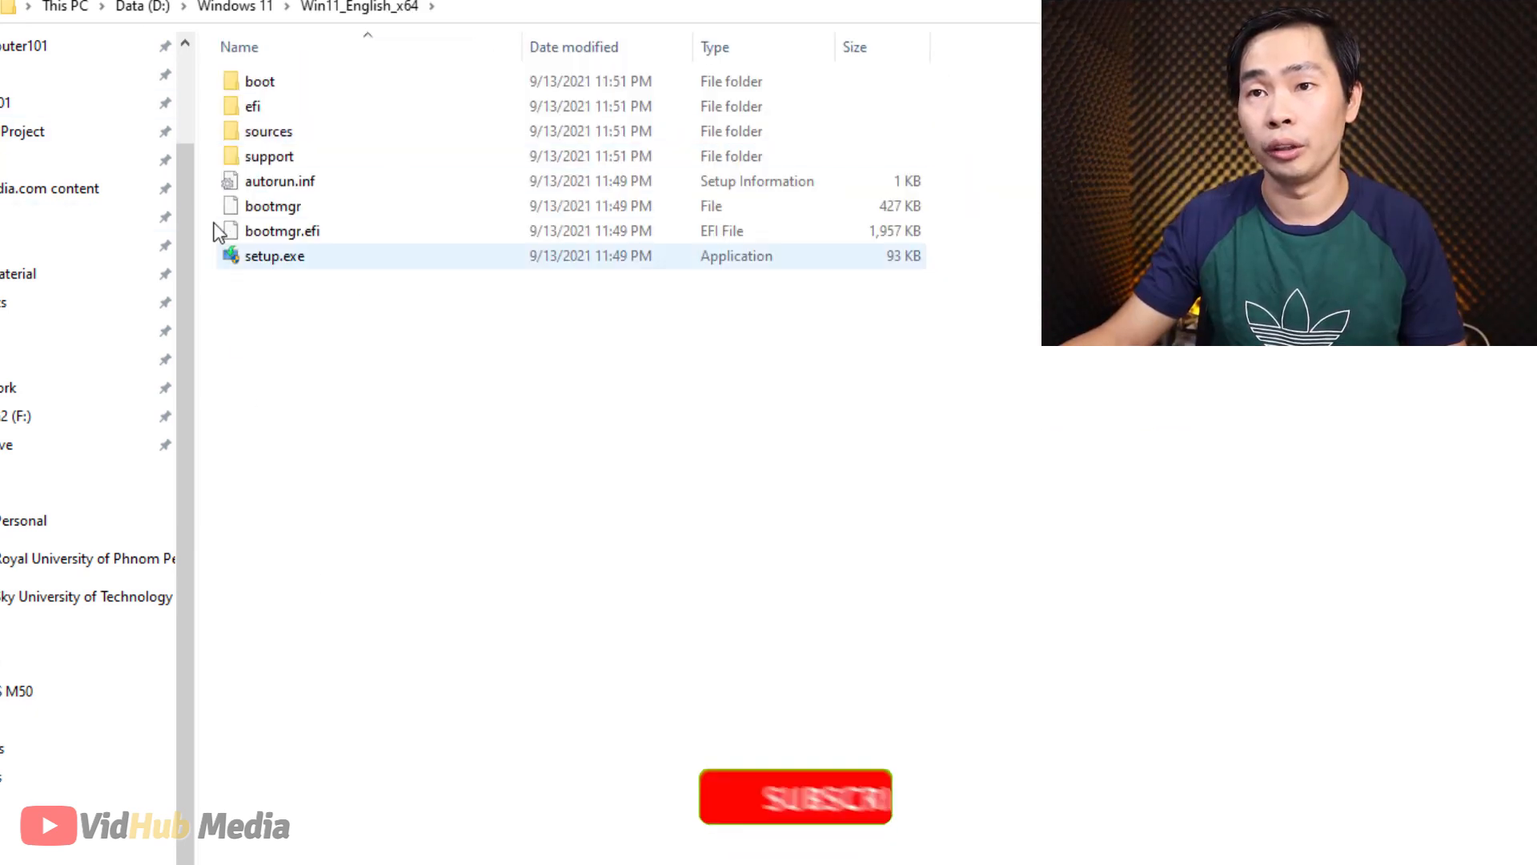
double_click(264, 133)
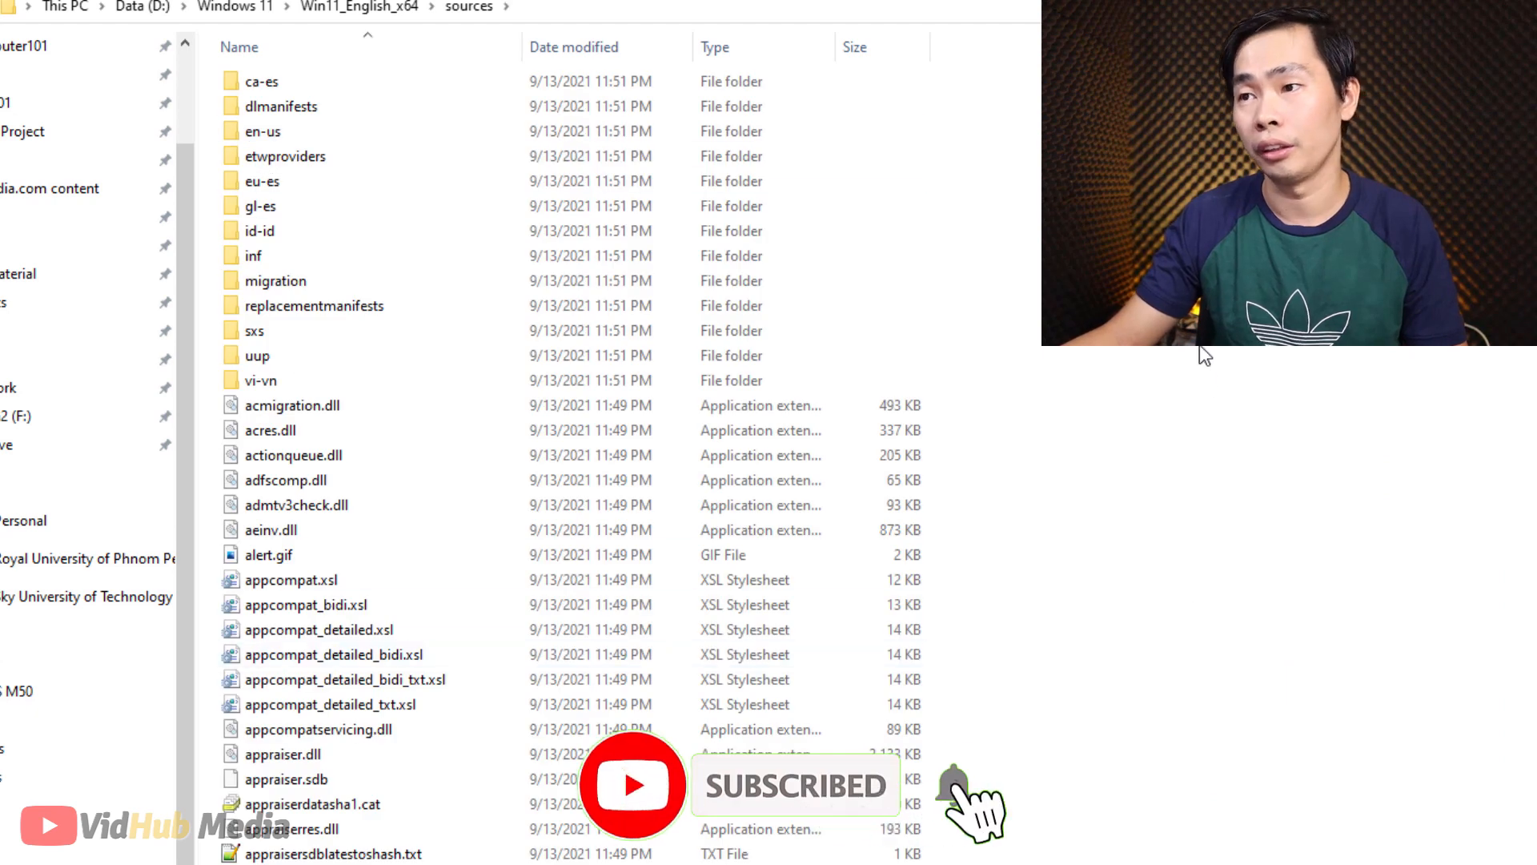
right_click(1198, 344)
click(1263, 513)
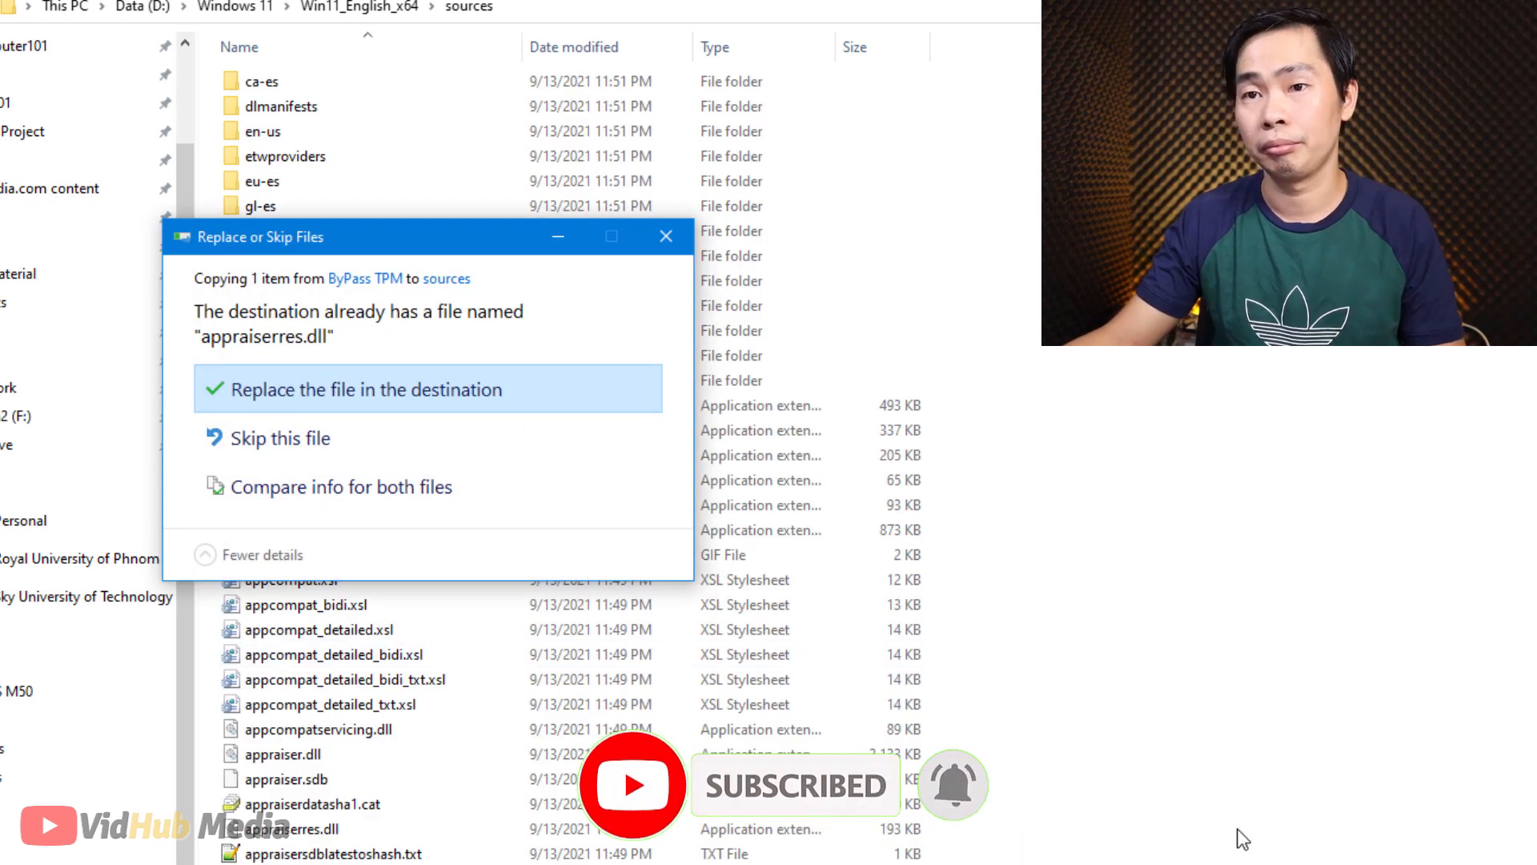
click(515, 394)
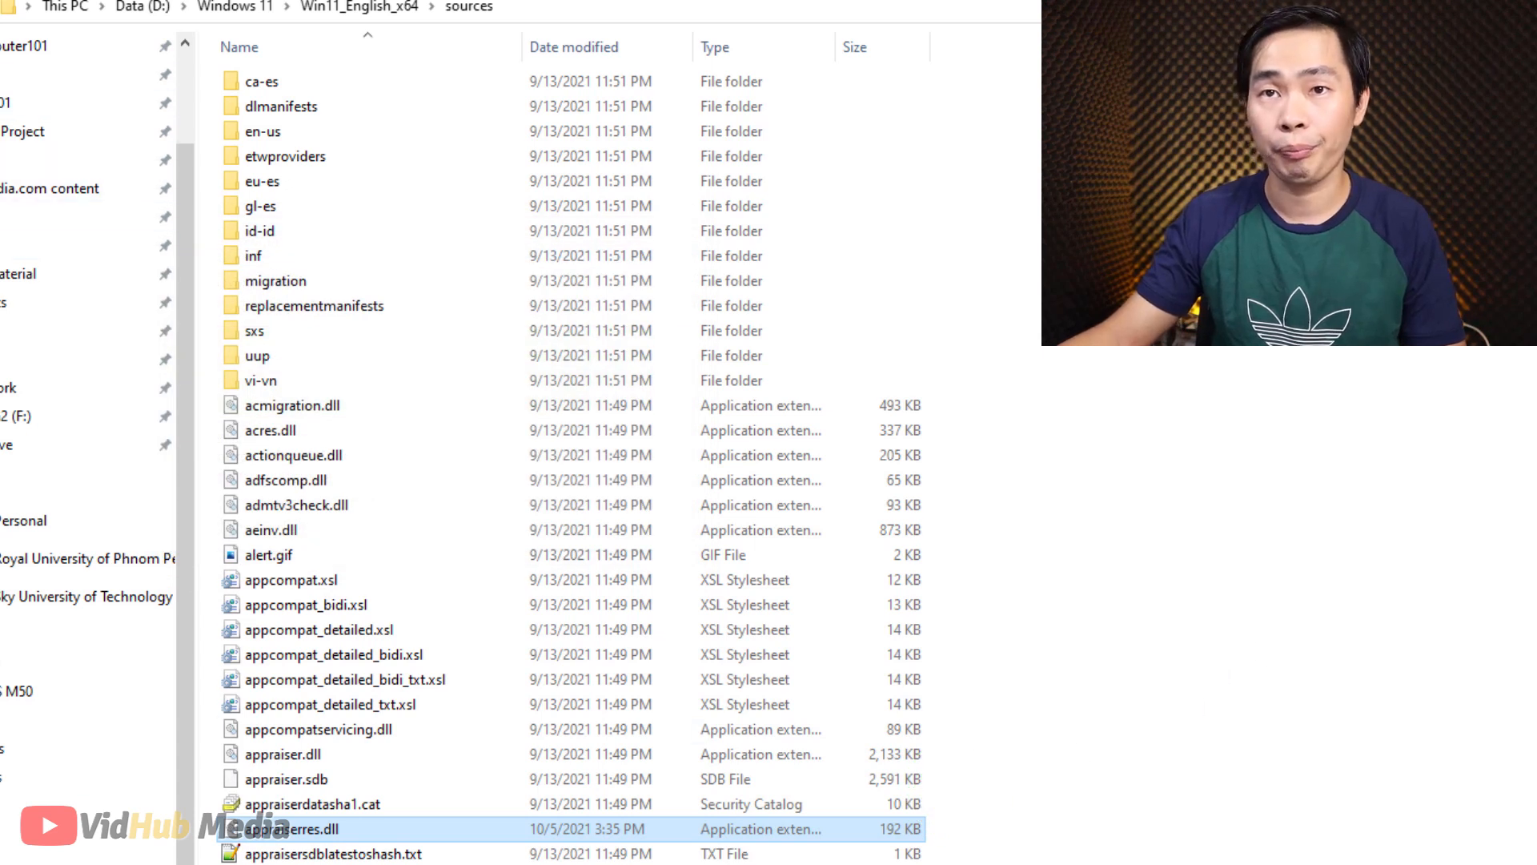
- Run setup.exe from the Win11_English_x64 folder and proceed through Windows 11 Setup to review the license terms
key(alt+Left)
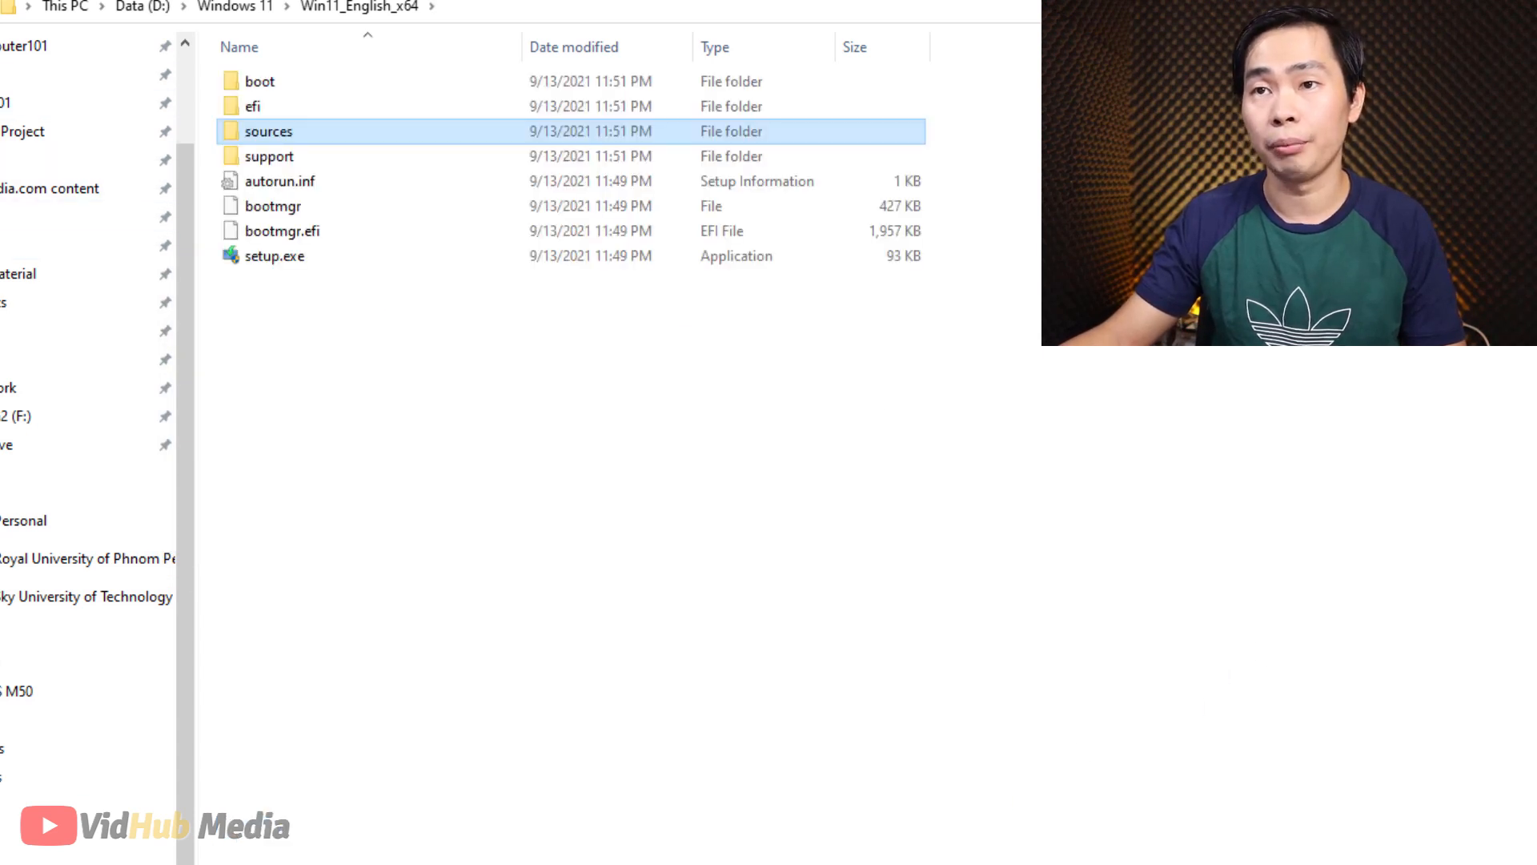
click(293, 266)
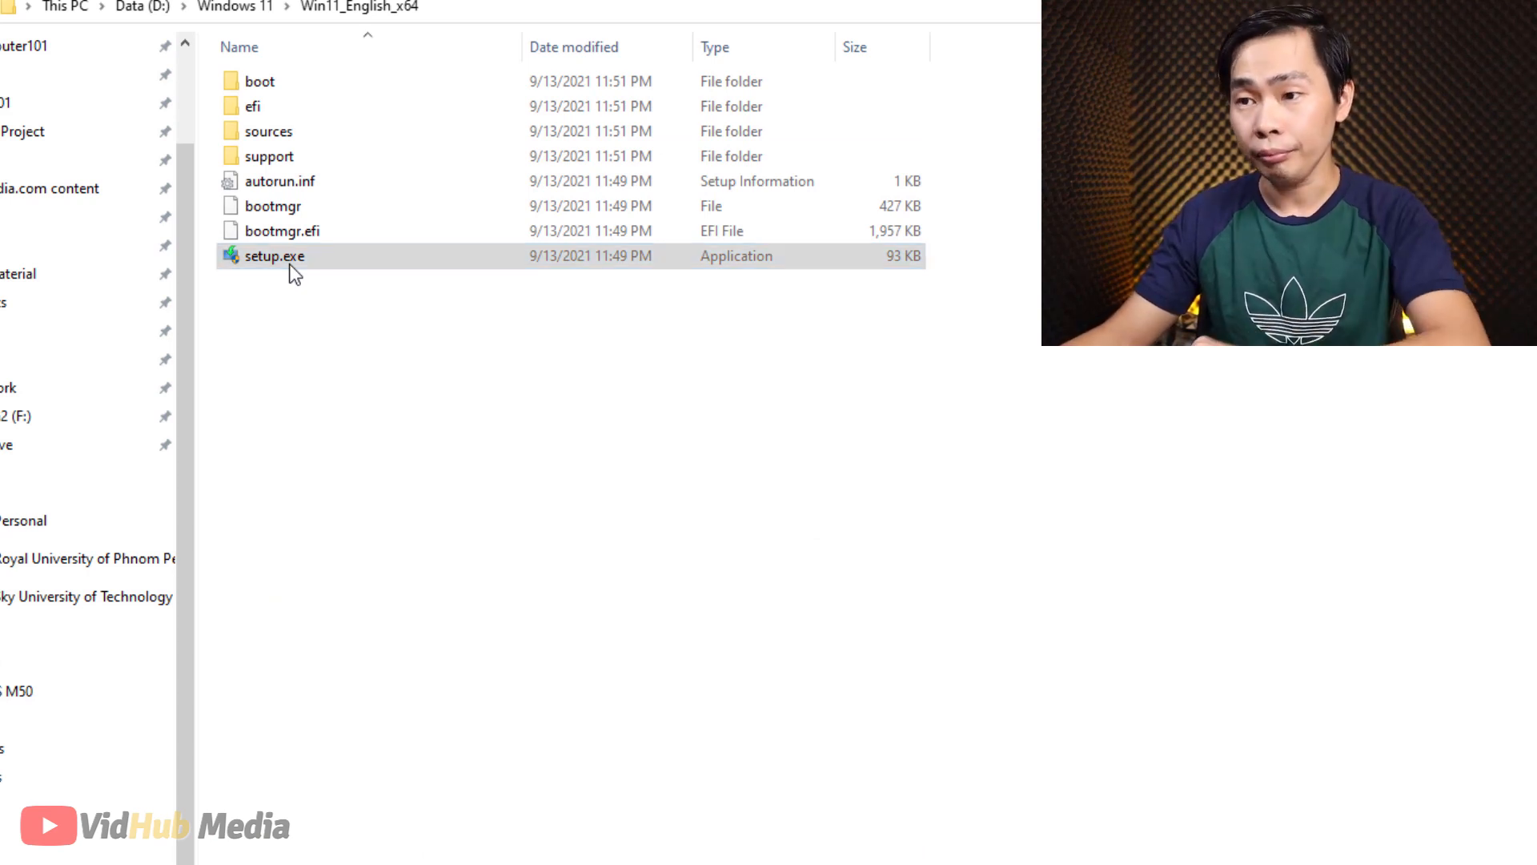
double_click(295, 272)
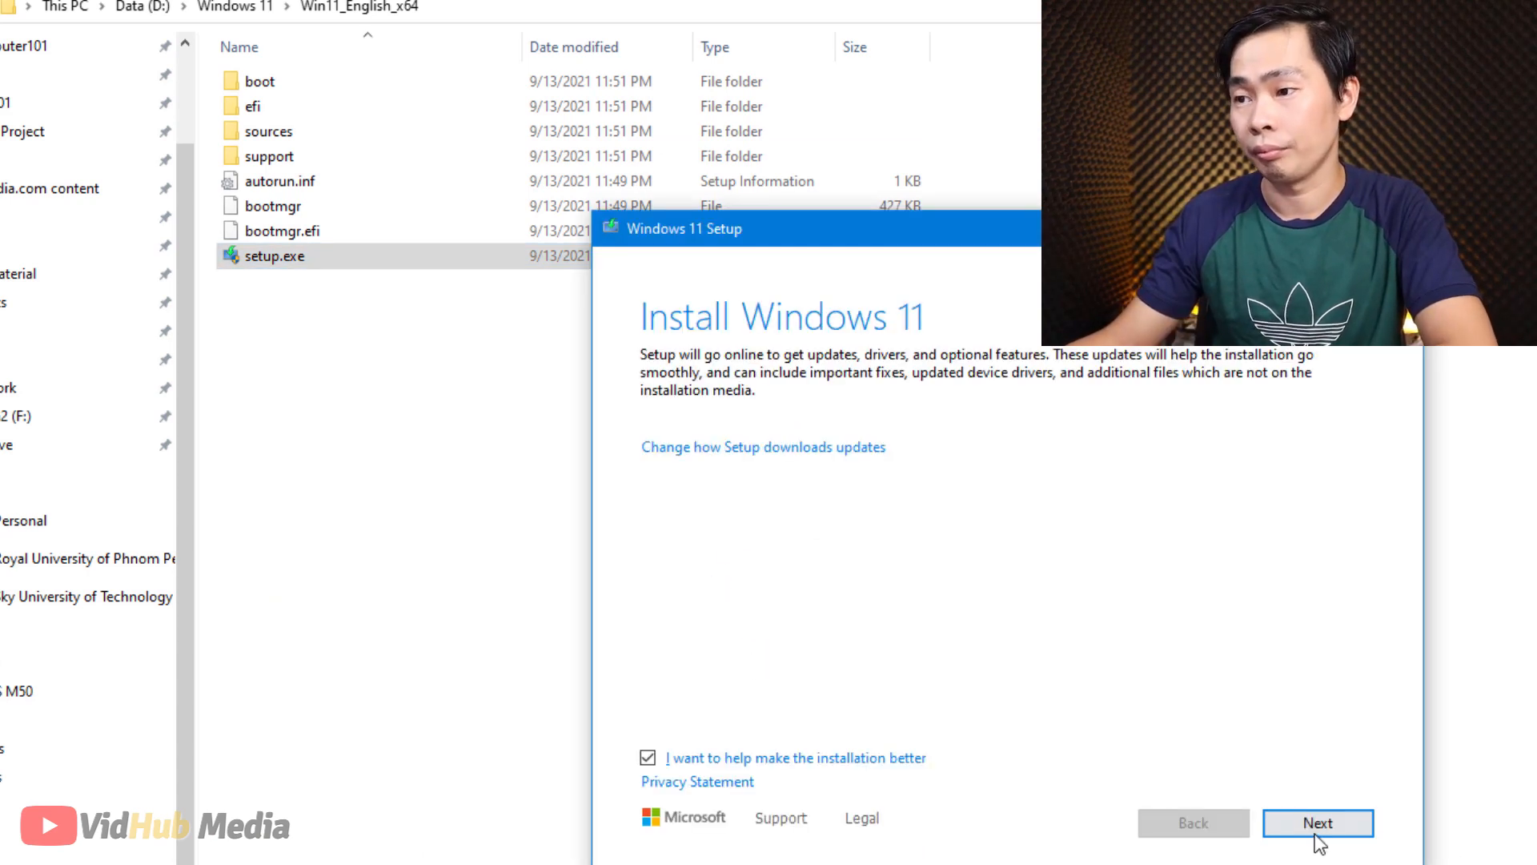
click(1321, 837)
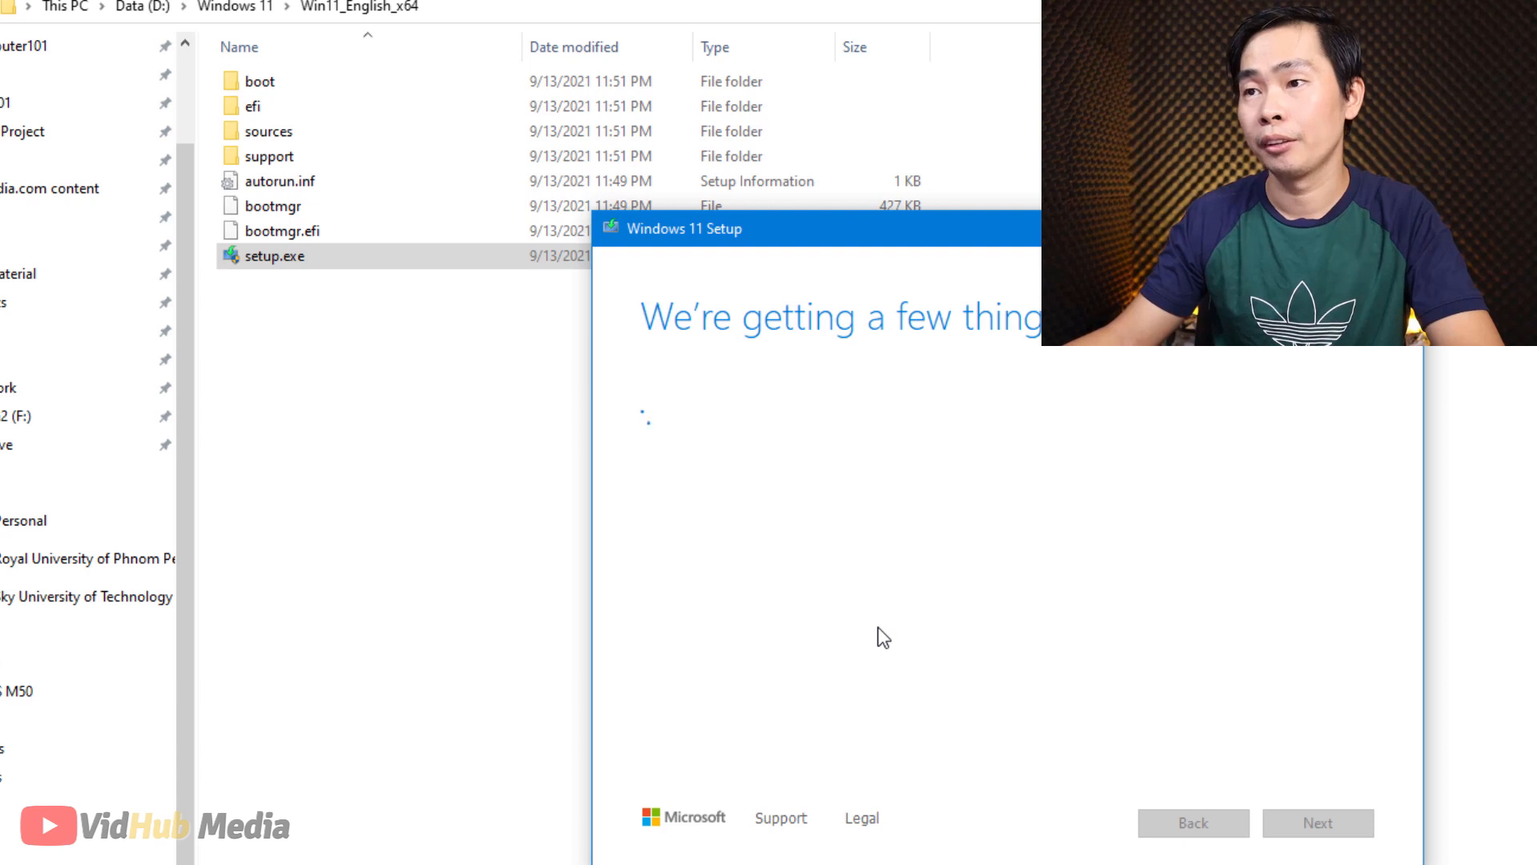
scroll(785, 449, down, 15)
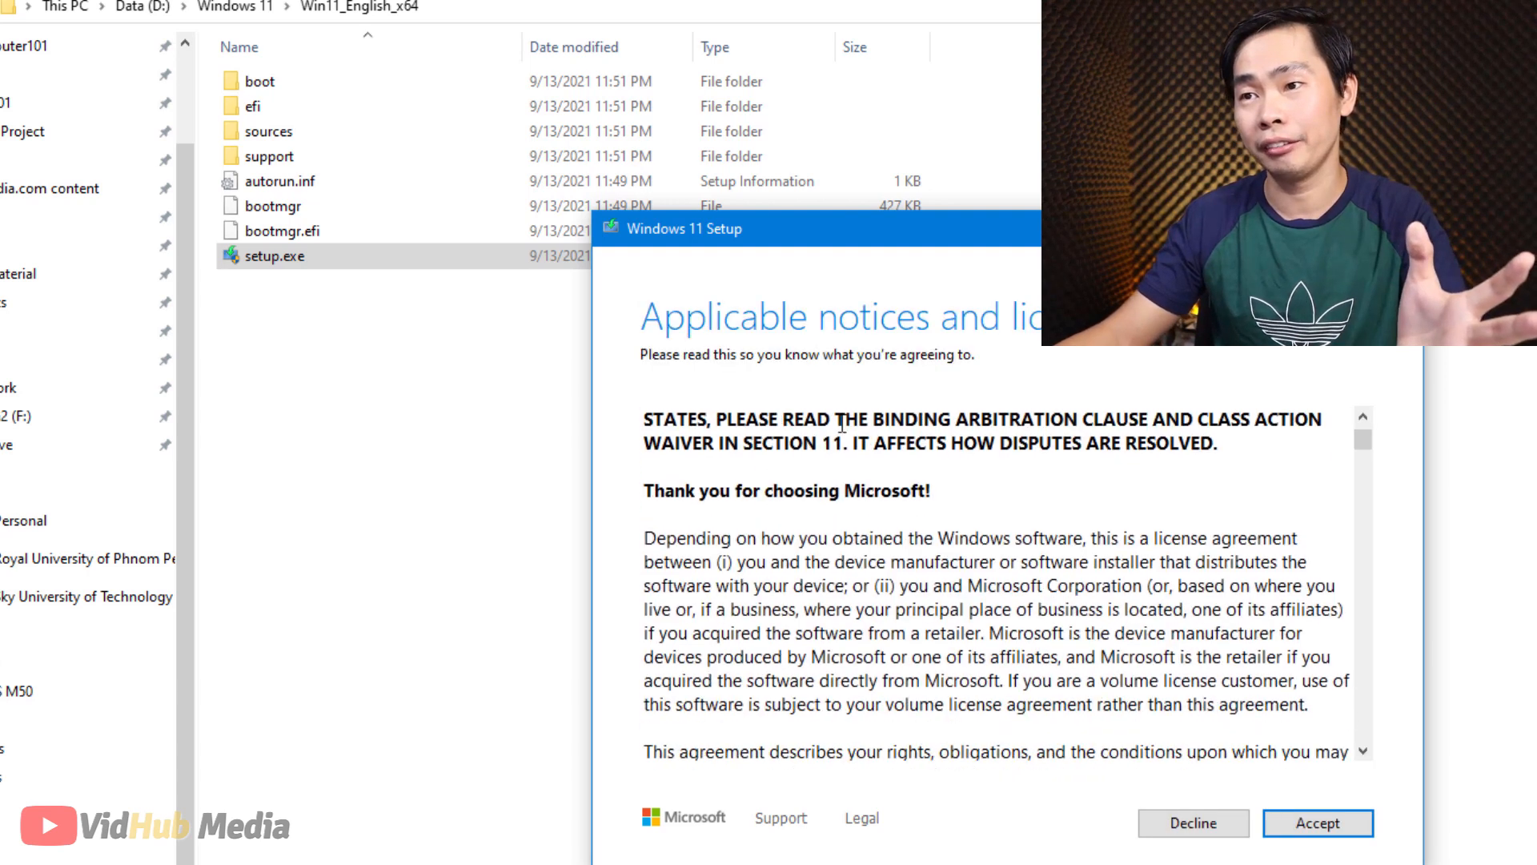
scroll(1154, 630, up, 15)
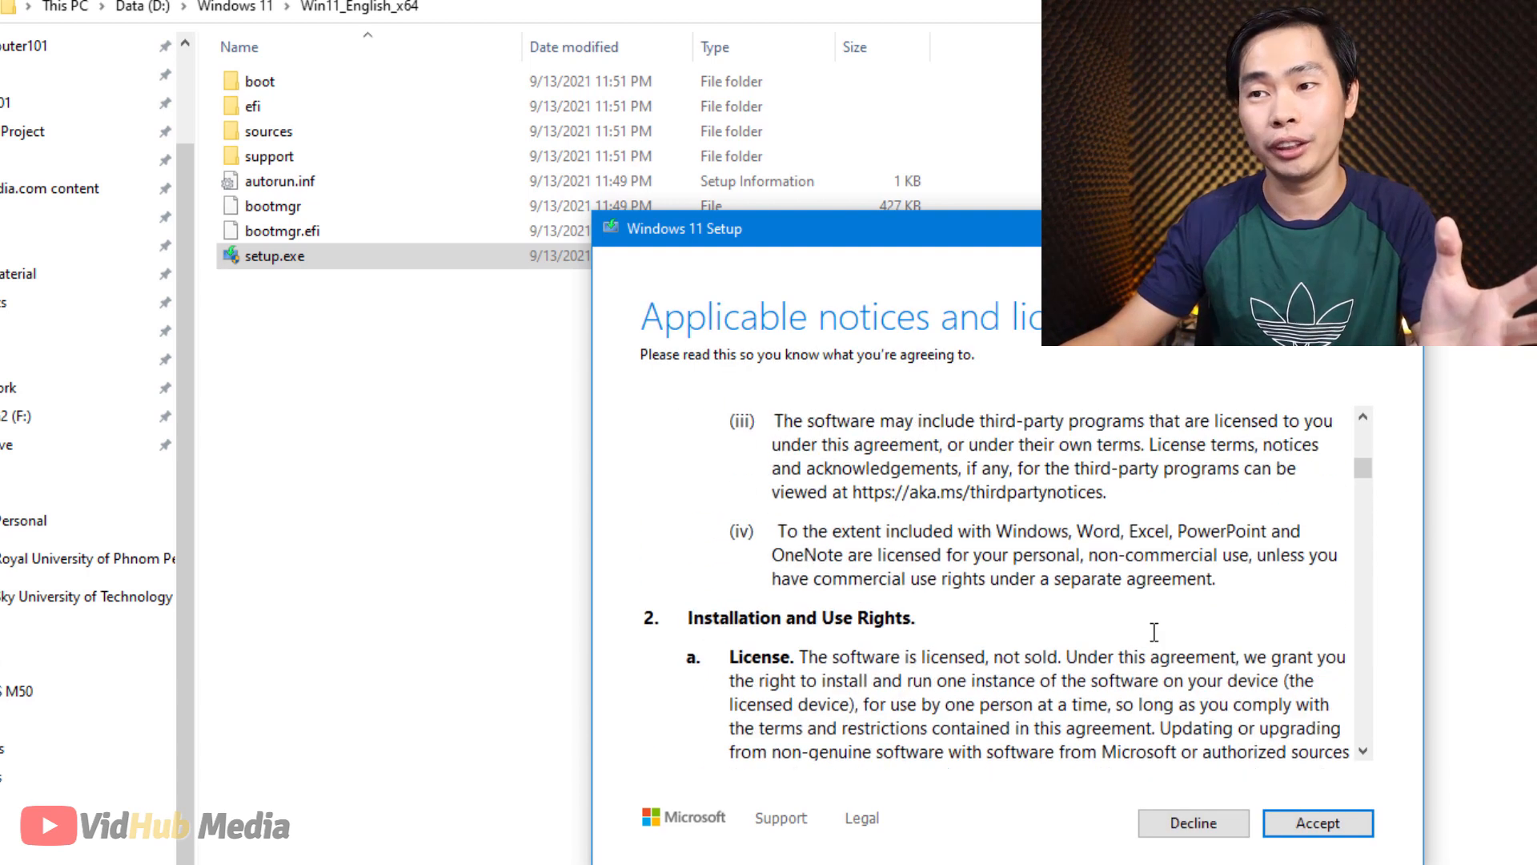